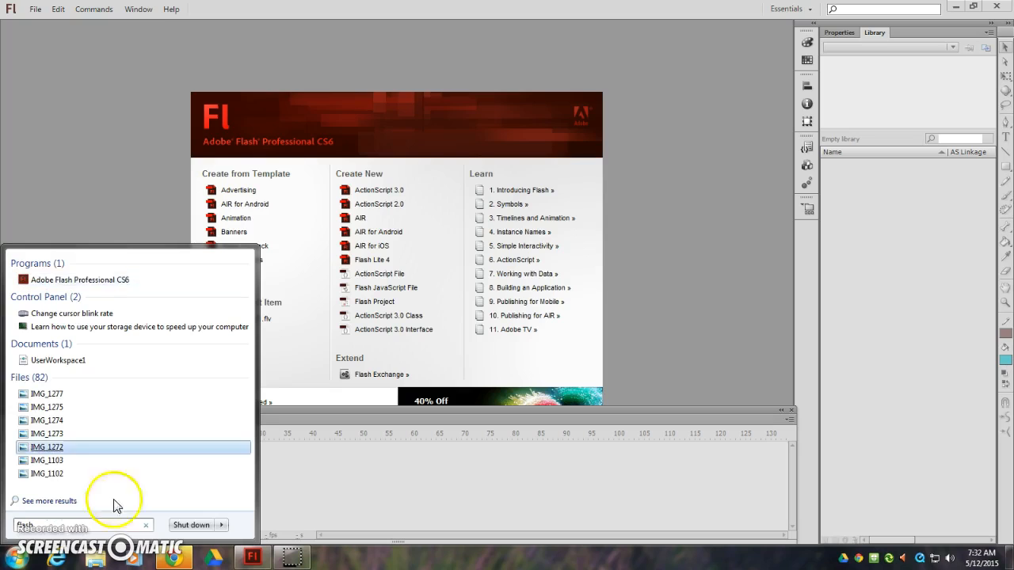
Step: Create a new ActionScript 3.0 document
left_click(93, 192)
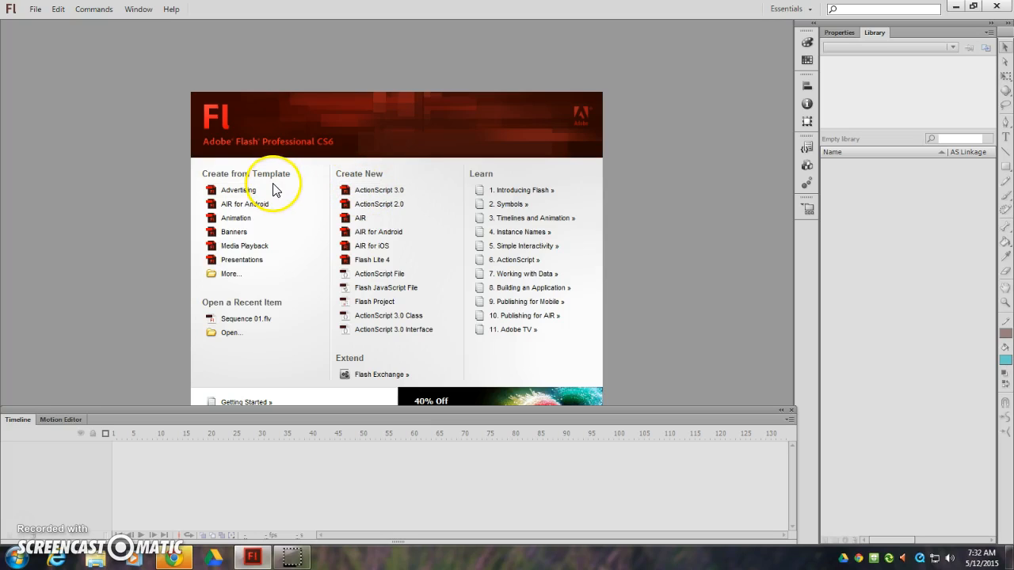
left_click(381, 202)
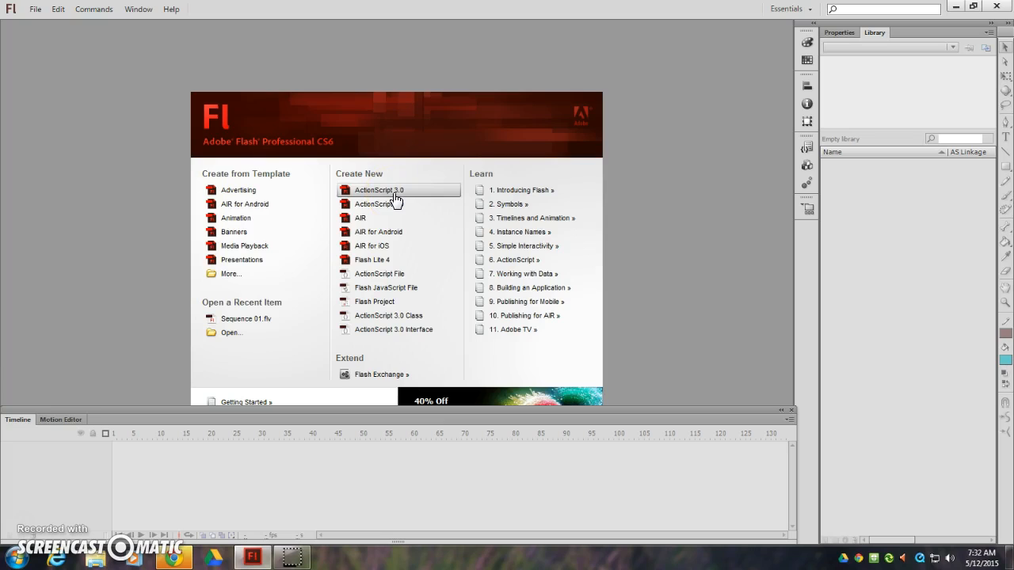
left_click(395, 197)
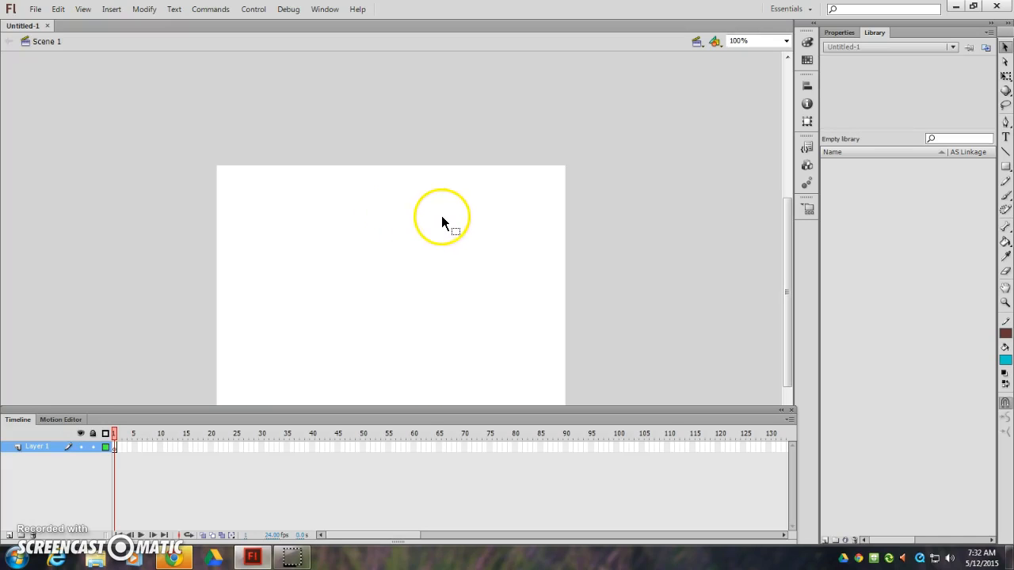
left_click_drag(391, 266, 398, 200)
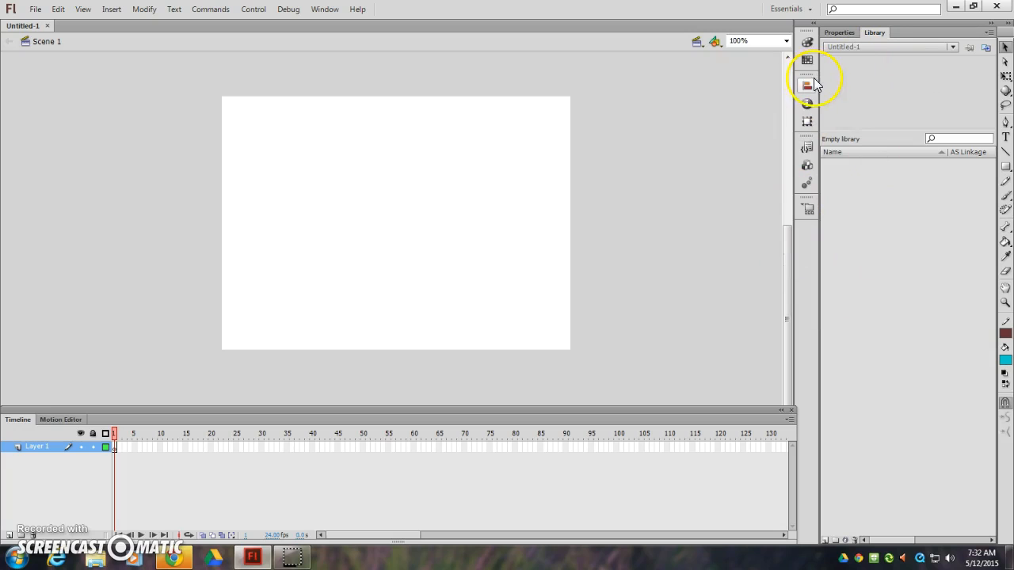
Step: Examine the new document's properties and its library
left_click(837, 32)
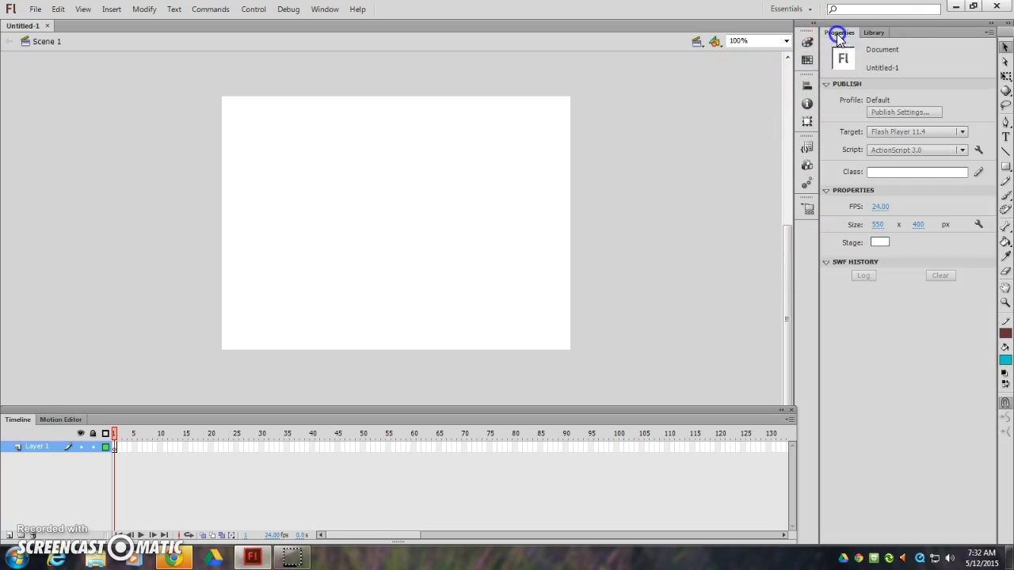
left_click(871, 32)
left_click(842, 32)
left_click(881, 34)
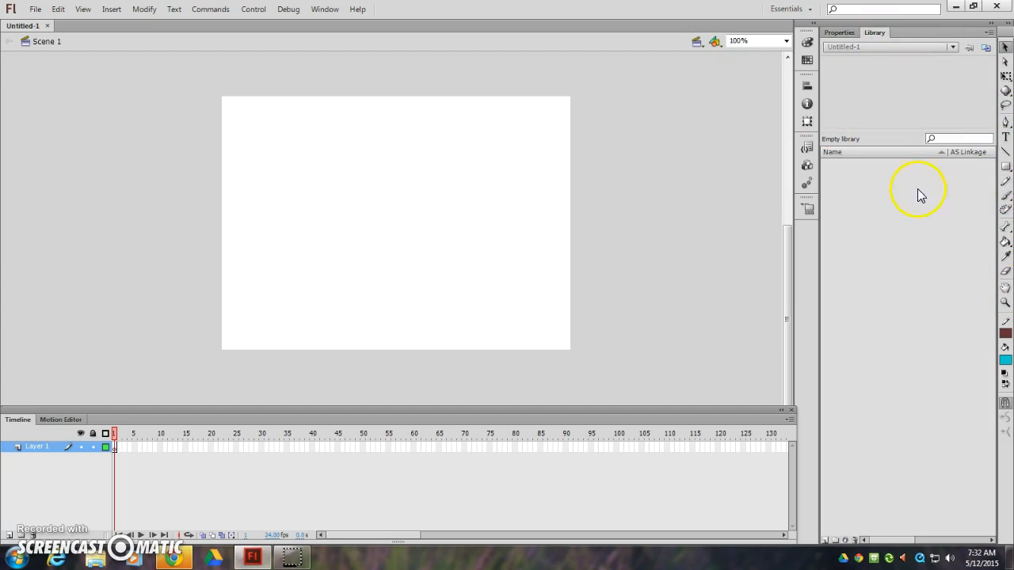
left_click(839, 34)
left_click(871, 31)
left_click(840, 34)
left_click(862, 50)
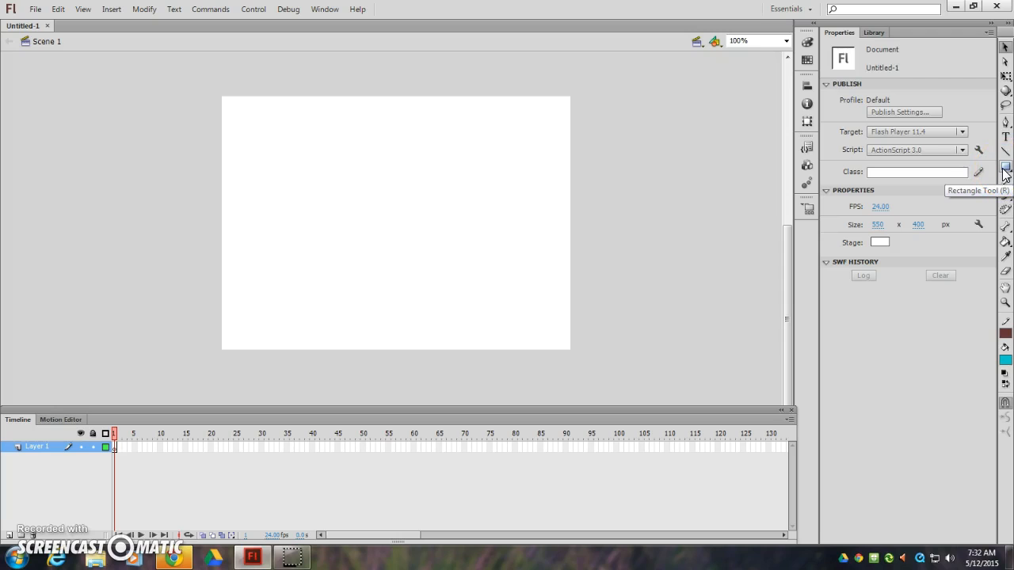
Step: Switch the shape tool from Rectangle to Oval and view the Pencil and Brush tool settings
left_click_drag(1003, 168, 941, 183)
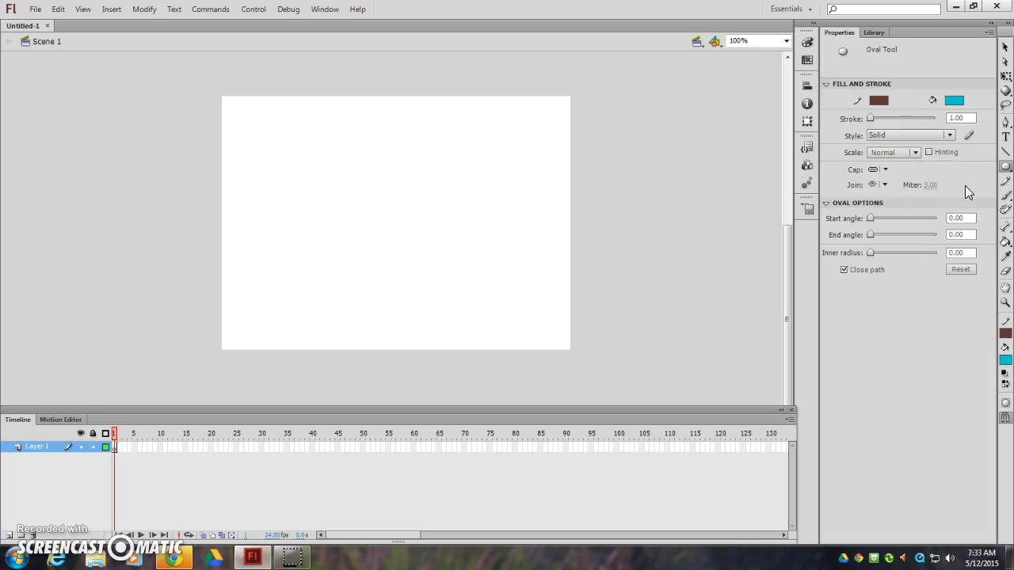
left_click(982, 179)
left_click(1006, 183)
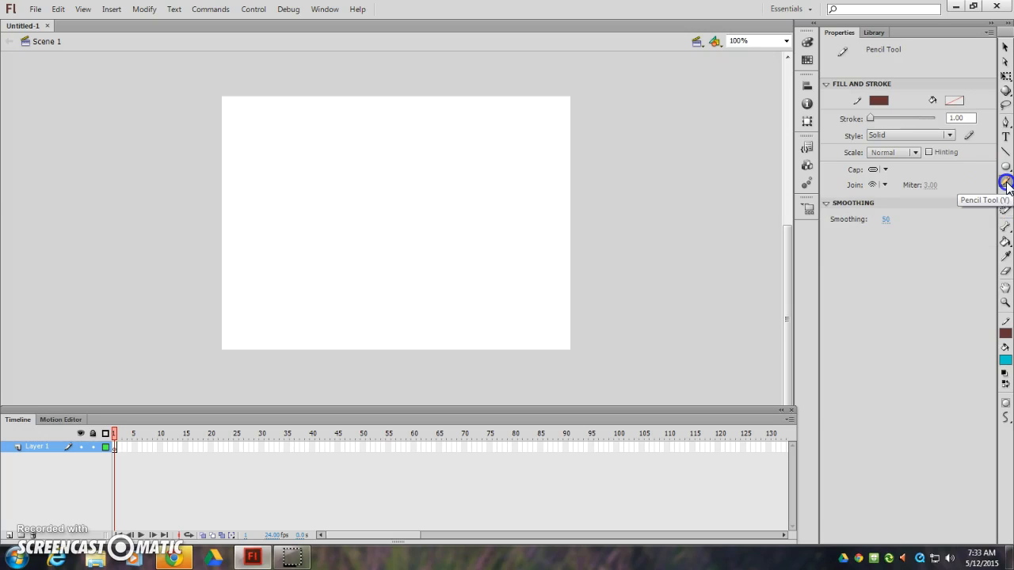
left_click(1004, 198)
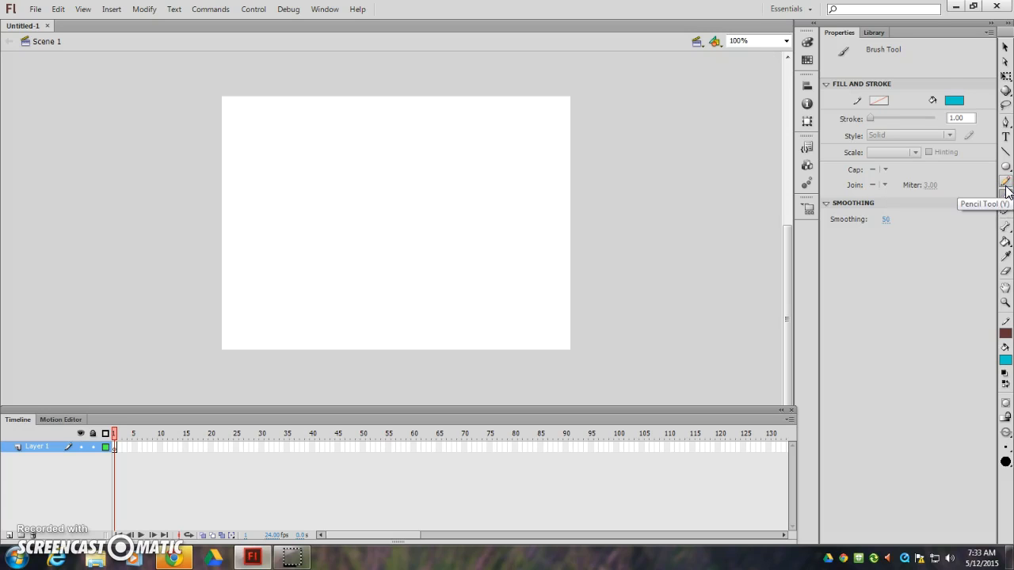
left_click(1005, 186)
left_click(1004, 188)
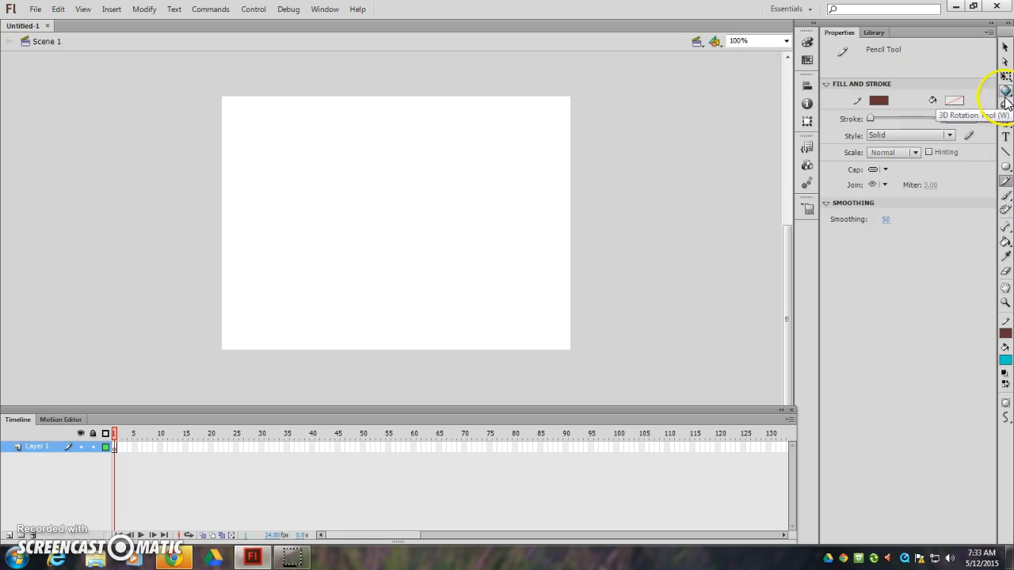
Step: Widen the toolbox and try the Pencil tool's Straighten mode before setting it back to Smooth
left_click_drag(1006, 38, 822, 39)
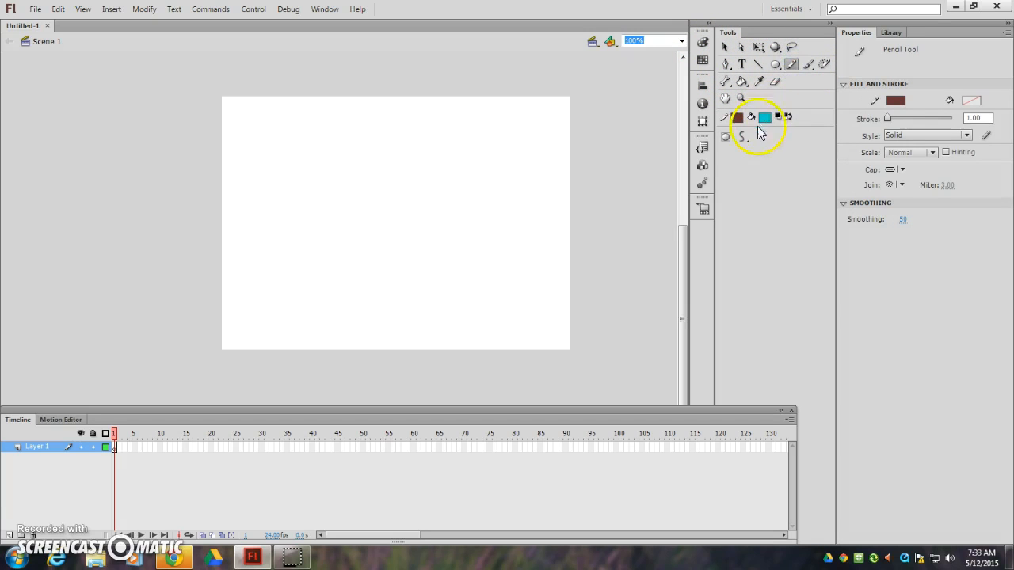
left_click(740, 138)
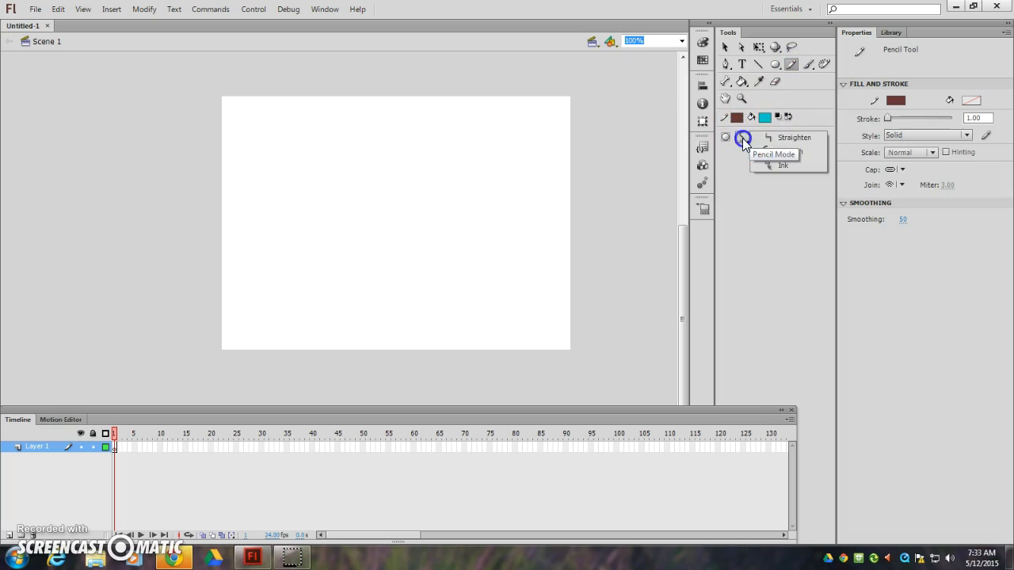
left_click(788, 138)
left_click(741, 138)
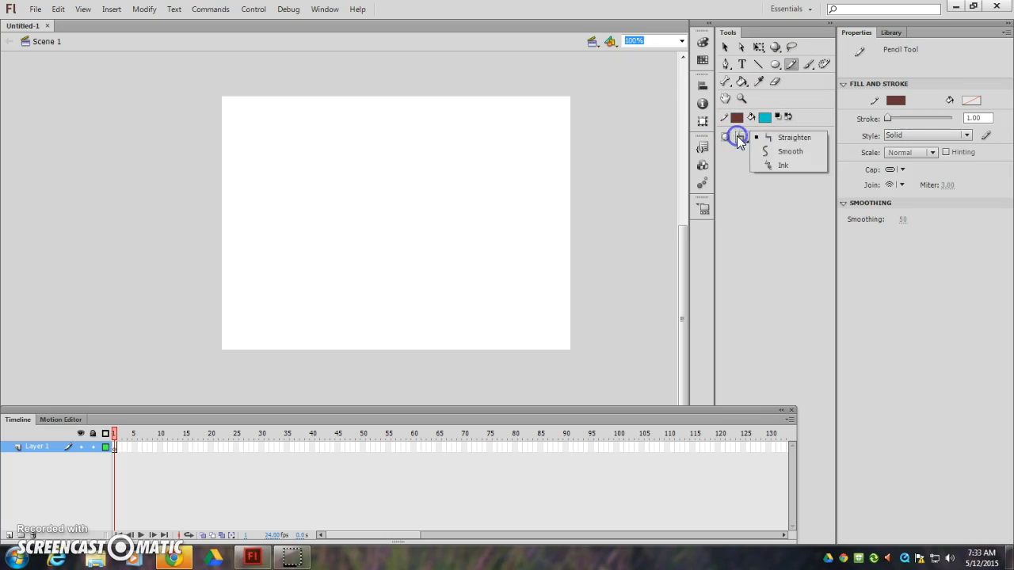
left_click(799, 155)
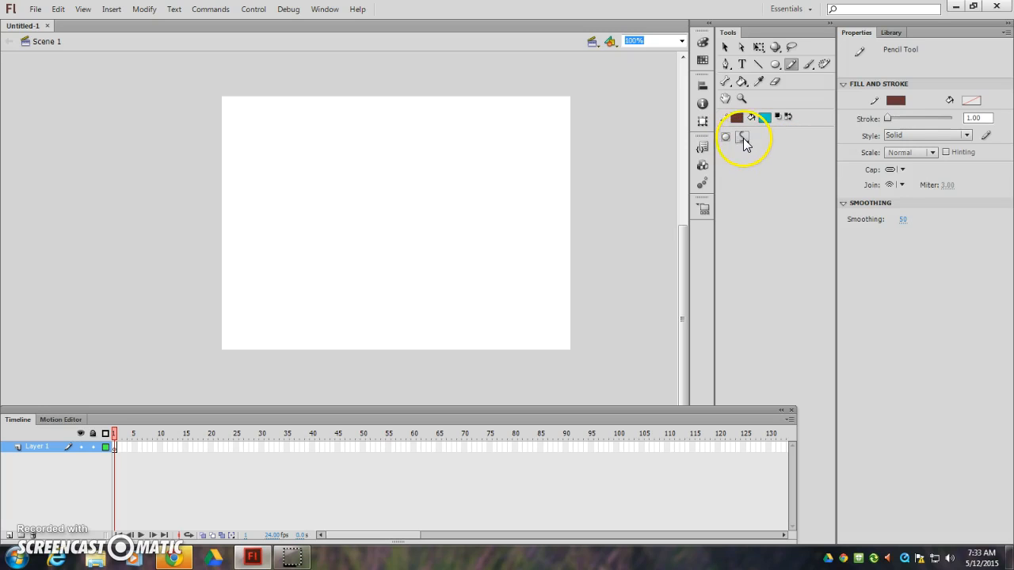
Step: Draw an upright oval head with a light green #99FFCC fill and a black outline near the middle of the stage
left_click(776, 66)
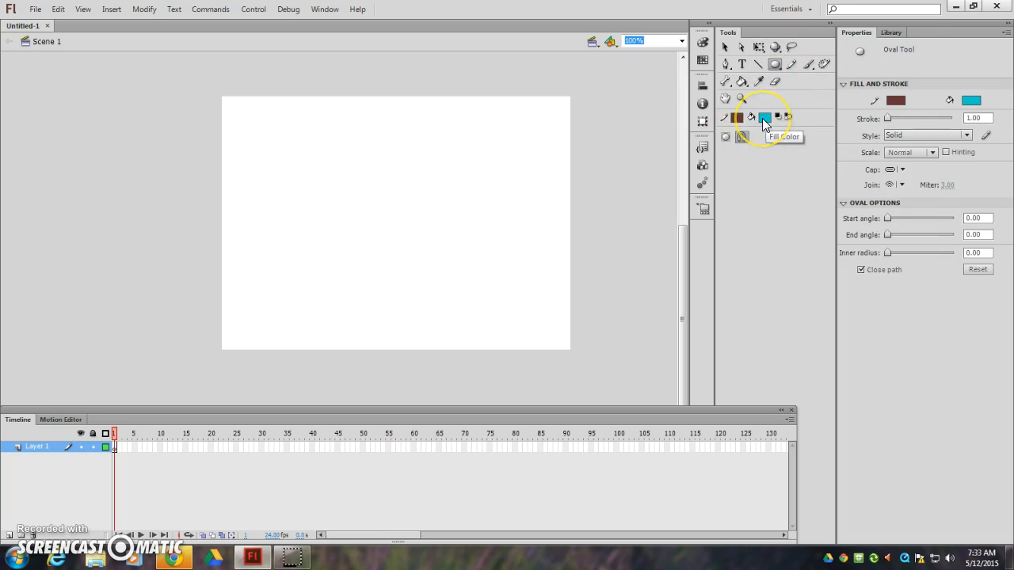
left_click(762, 118)
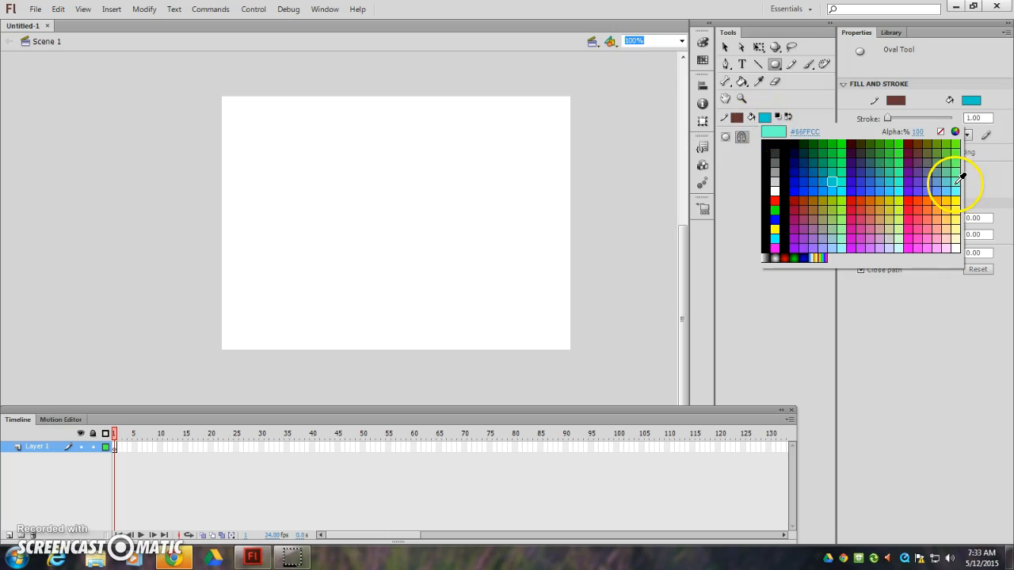
left_click(833, 202)
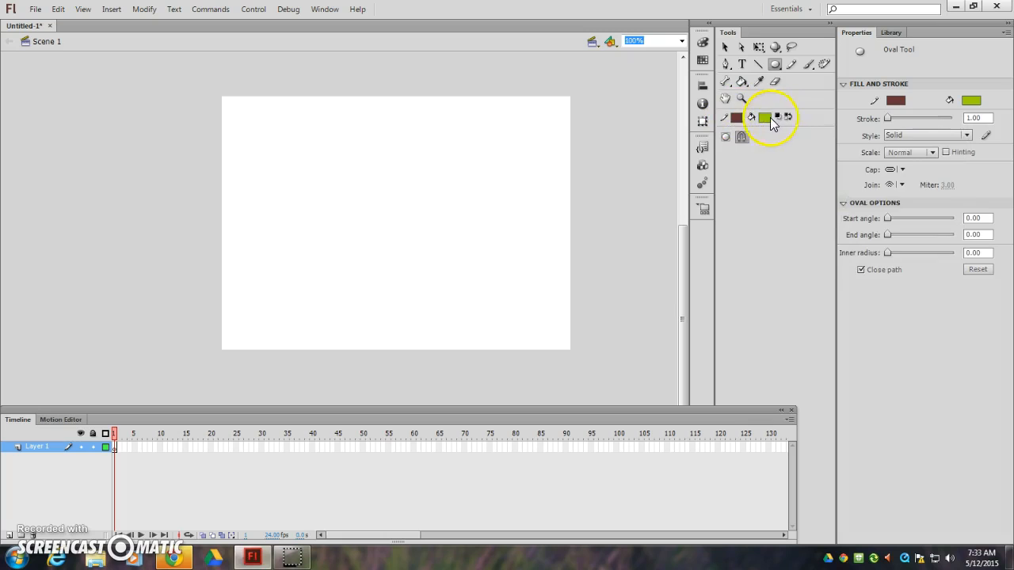
left_click(765, 117)
left_click(837, 226)
left_click(736, 119)
left_click(746, 148)
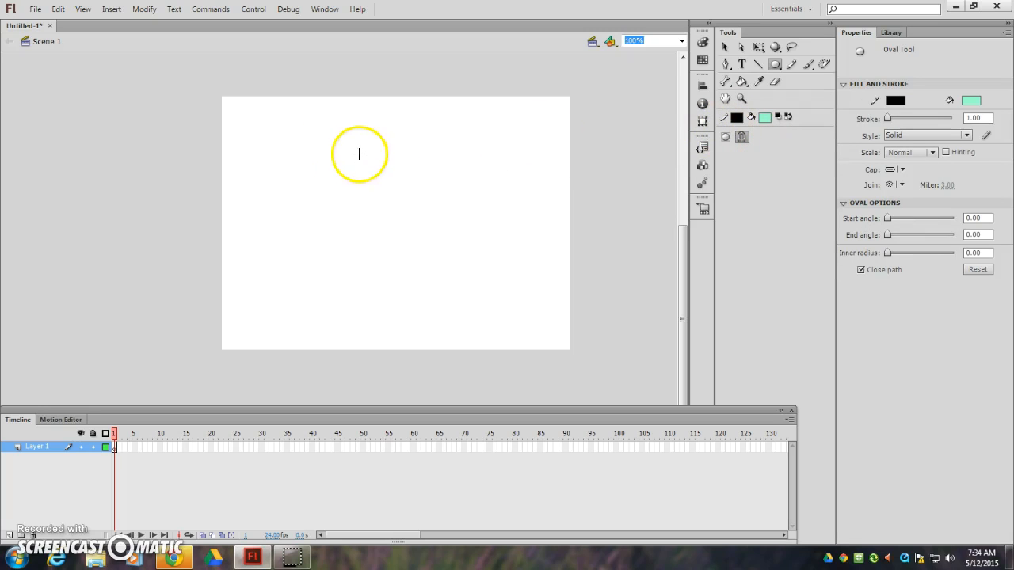
left_click_drag(339, 144, 431, 274)
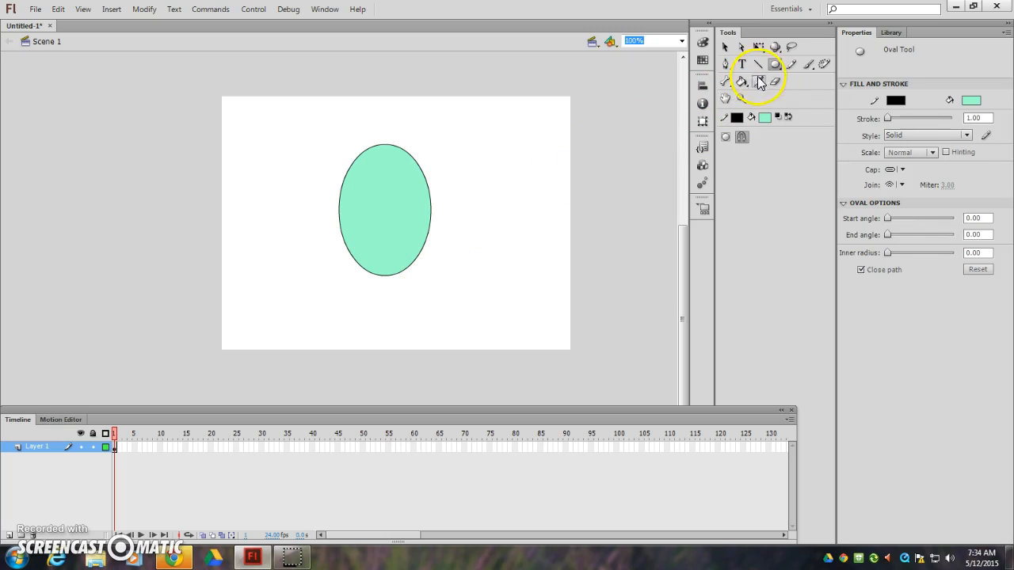
Step: Paint a jagged black fringe across the oval and a spiky black hair outline around it with the Brush tool
left_click(809, 66)
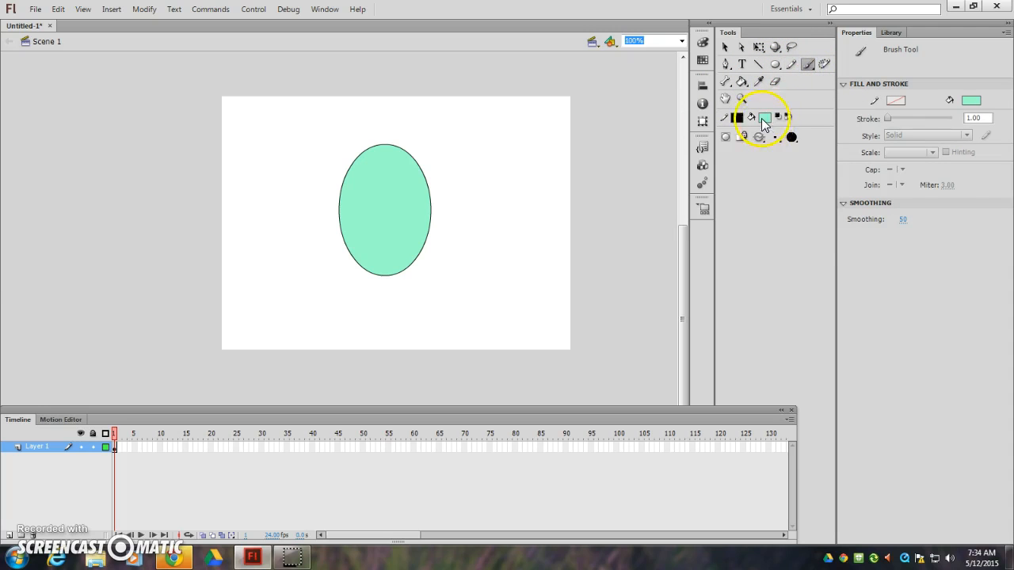
left_click(765, 119)
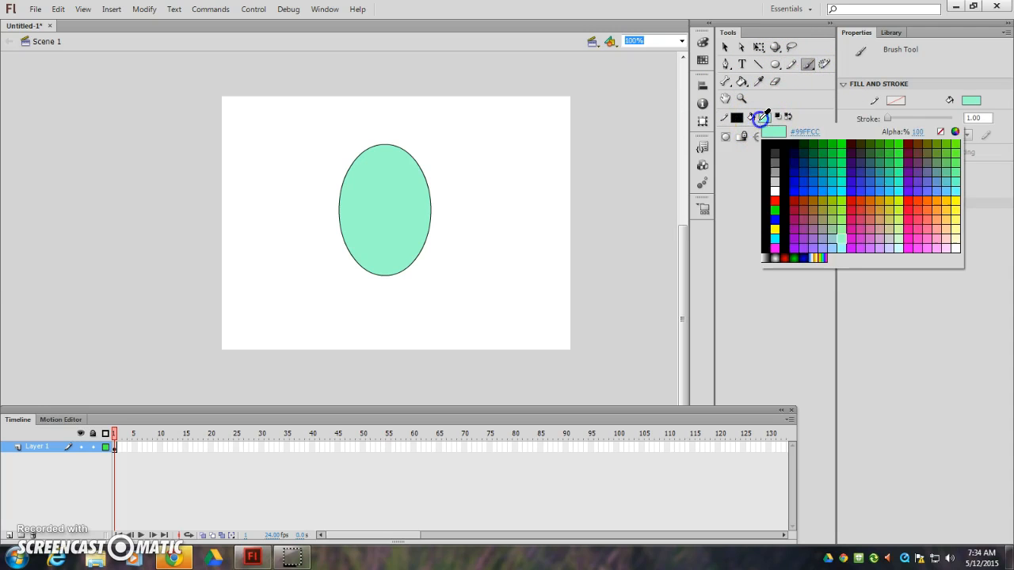
left_click(786, 171)
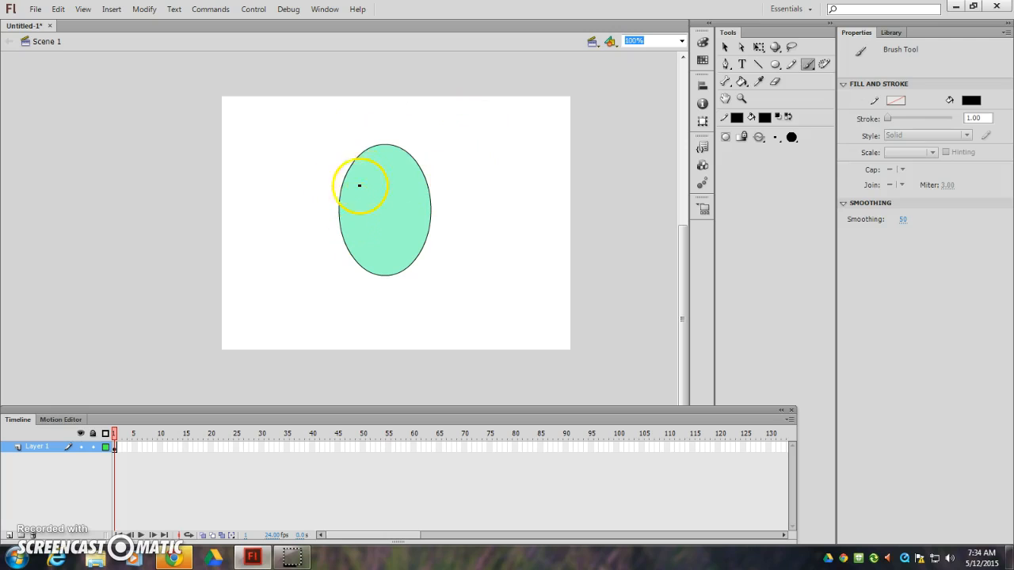
mouse_move(344, 177)
left_mouse_down()
mouse_move(381, 201)
mouse_move(401, 204)
mouse_move(402, 190)
mouse_move(424, 210)
left_mouse_up()
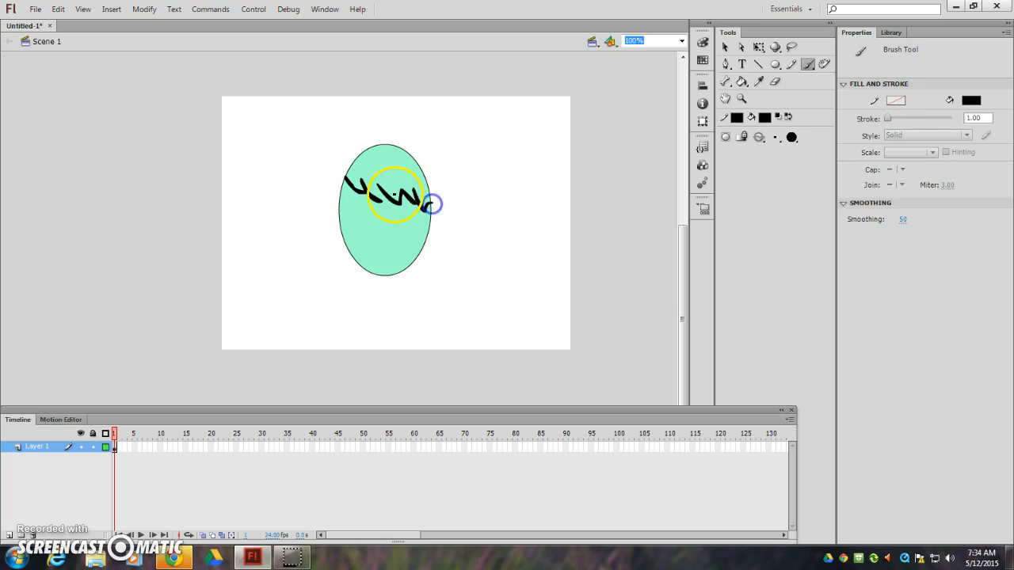
left_click(382, 200)
left_click_drag(346, 179, 339, 219)
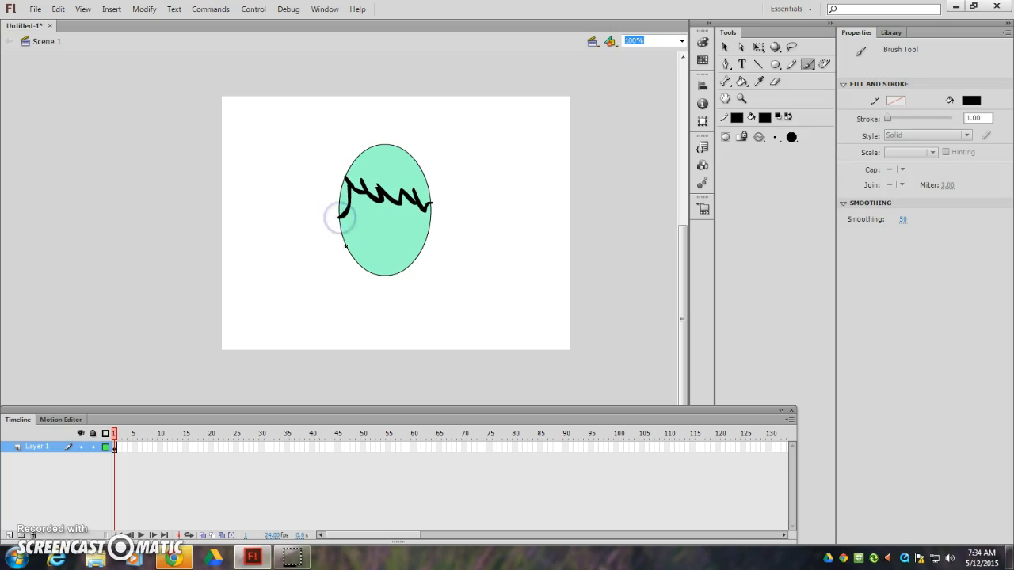
mouse_move(352, 257)
left_mouse_down()
mouse_move(325, 198)
mouse_move(332, 205)
mouse_move(340, 155)
mouse_move(341, 166)
mouse_move(373, 135)
mouse_move(430, 160)
mouse_move(423, 164)
mouse_move(444, 184)
mouse_move(434, 184)
mouse_move(443, 211)
mouse_move(407, 265)
left_mouse_up()
left_click_drag(331, 229, 332, 240)
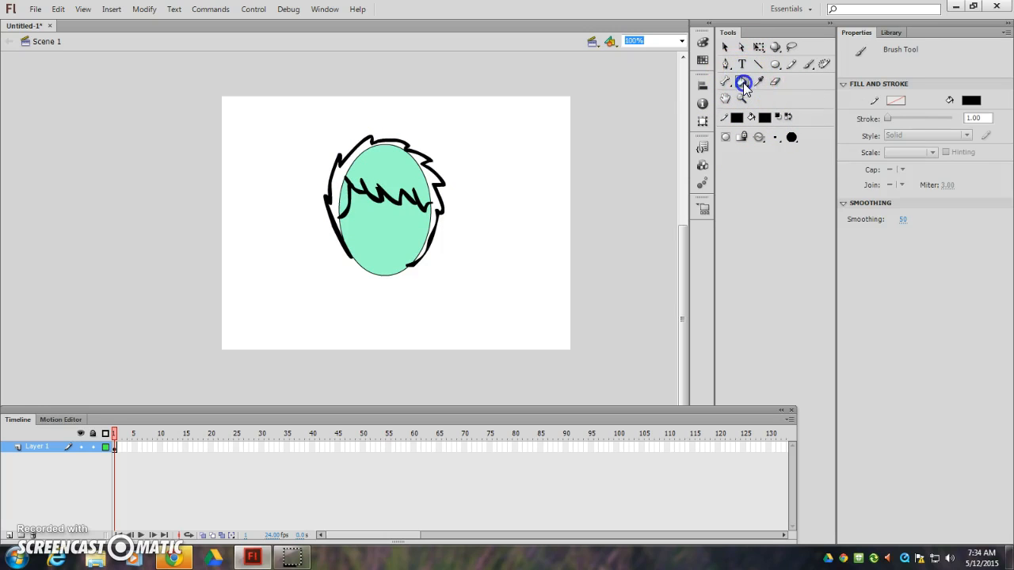
Step: Fill the fringe area and the hair regions around the head with black using the Paint Bucket
left_click(743, 82)
left_click(374, 171)
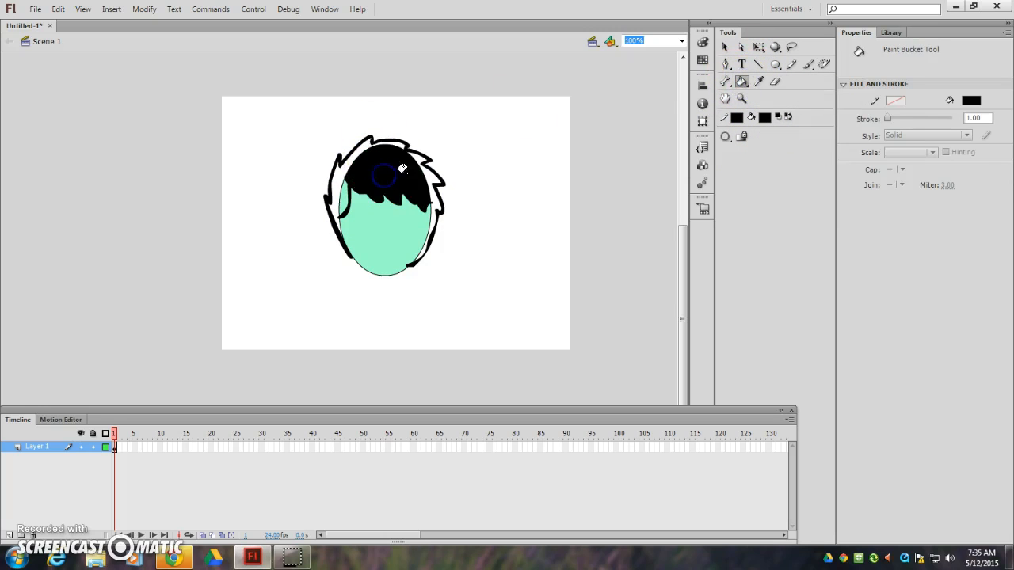
left_click(425, 174)
left_click(349, 153)
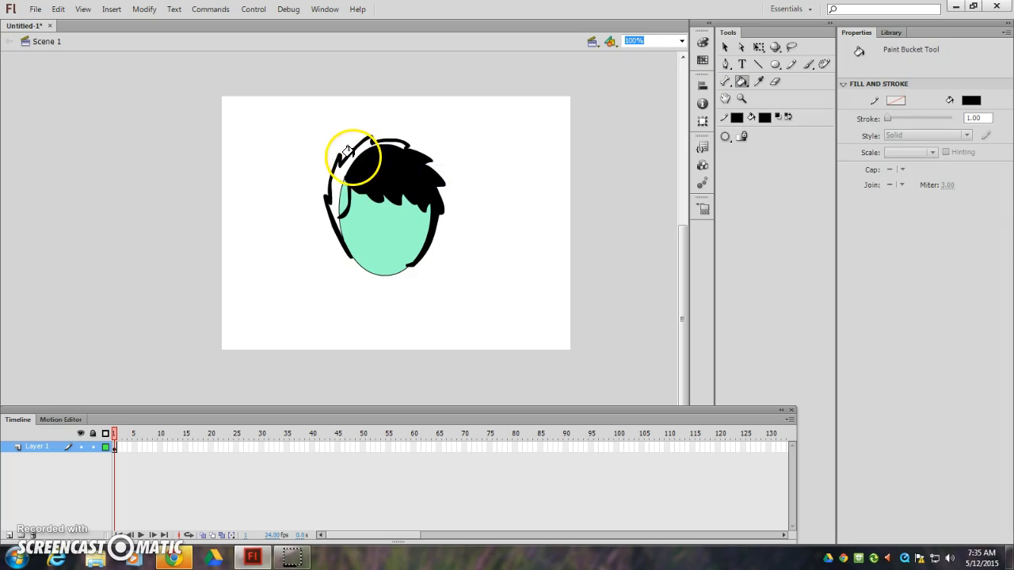
left_click(336, 194)
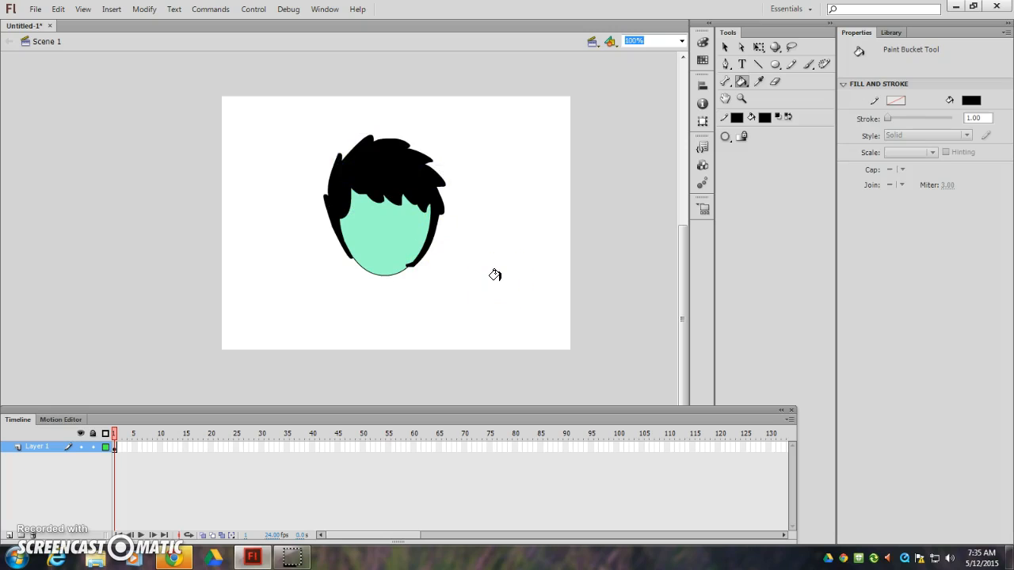
Step: Undo all the black hair fills, leaving only the brushed outlines
key("ctrl+z")
key("ctrl+z")
key("ctrl+z")
key("ctrl+z")
Step: Erase a gap in the fringe line, try to fill the area above it with black, and undo both changes
left_click(384, 199)
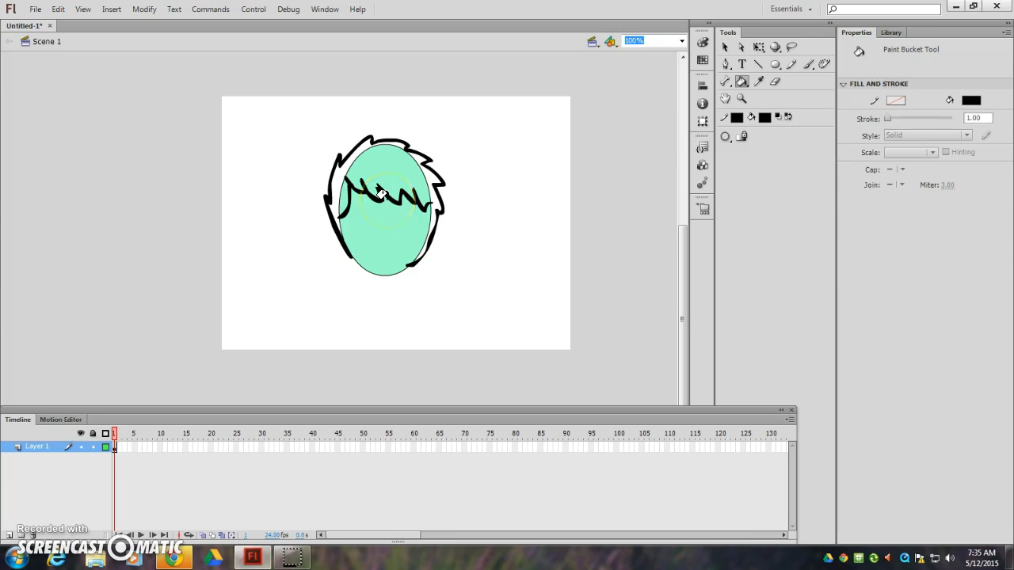
key("e")
left_click(381, 201)
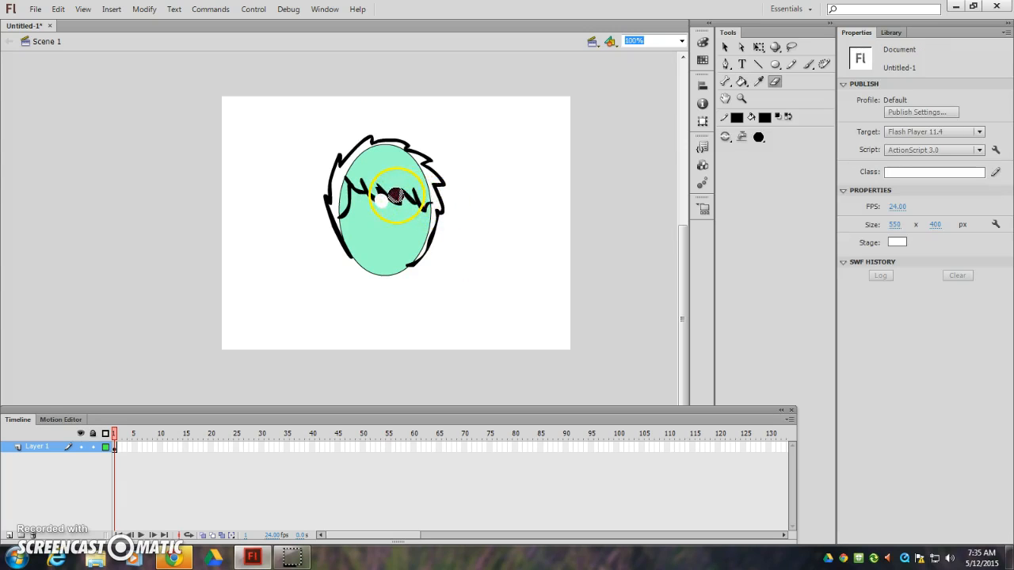
left_click(742, 81)
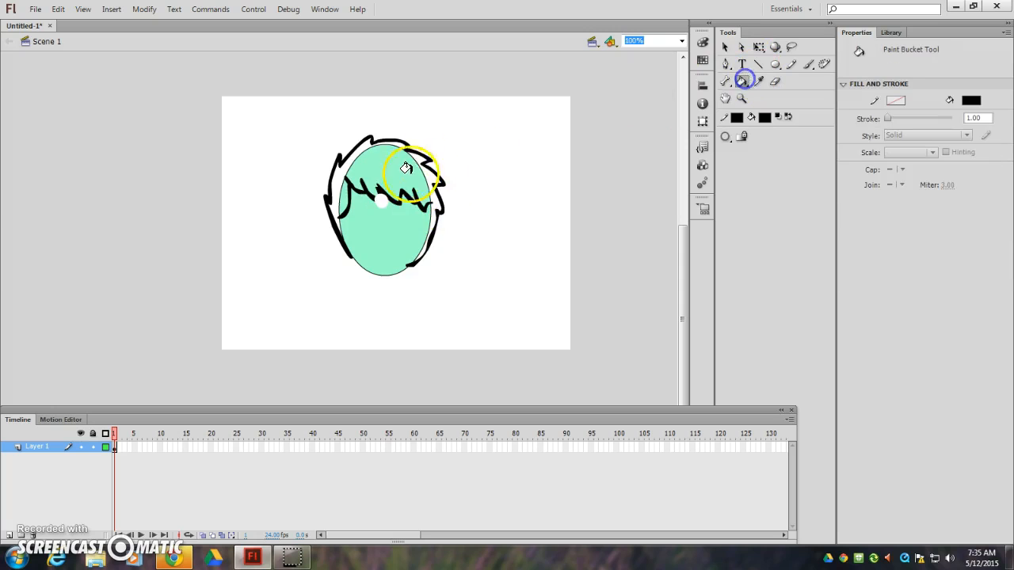
left_click(397, 168)
key("ctrl+z")
left_click(409, 175)
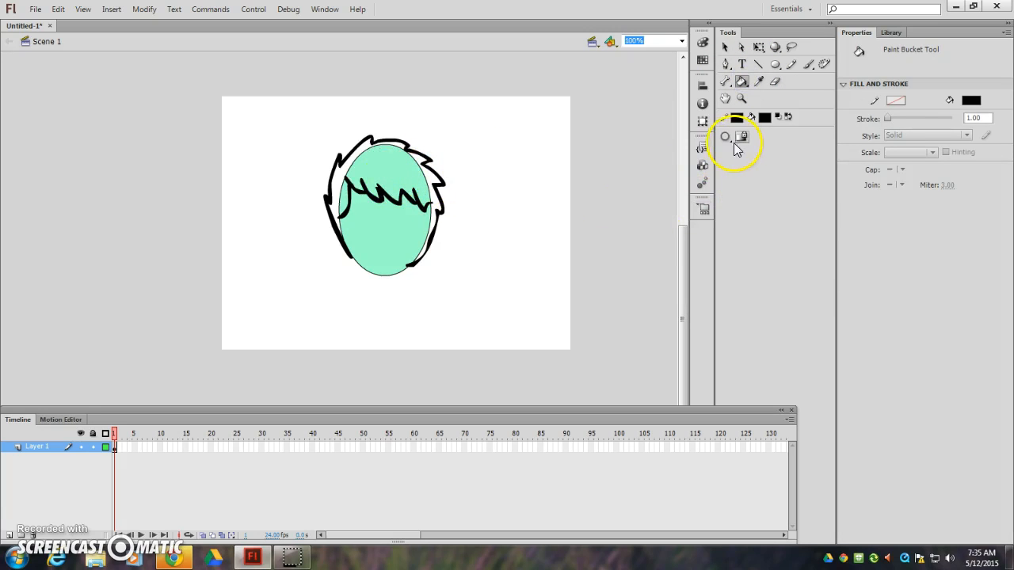
Step: Fill the area above the fringe and the hair regions around the head with black using the Paint Bucket set to Don't Close Gaps
left_click(378, 171)
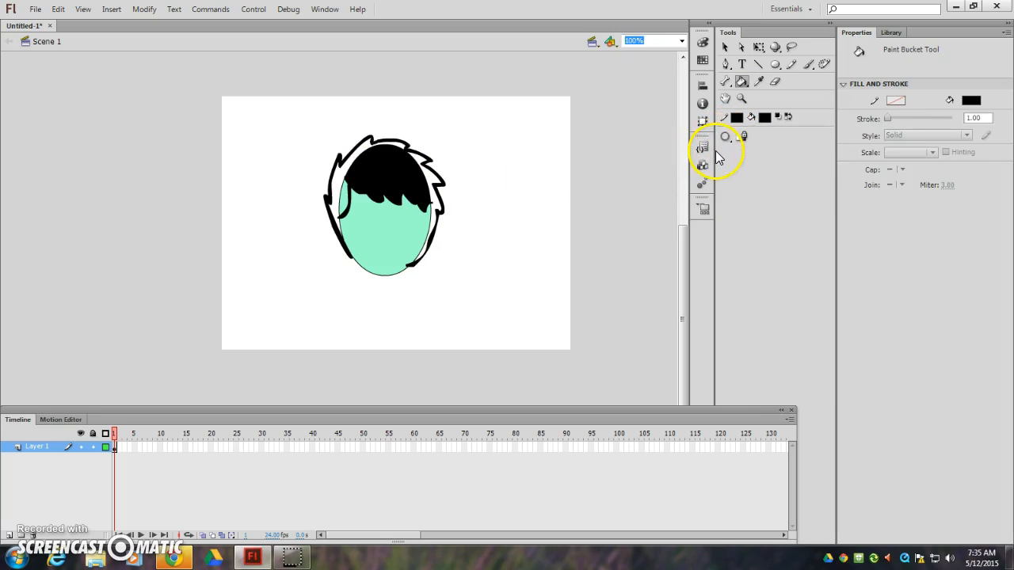
left_click_drag(716, 150, 797, 253)
left_click(820, 372)
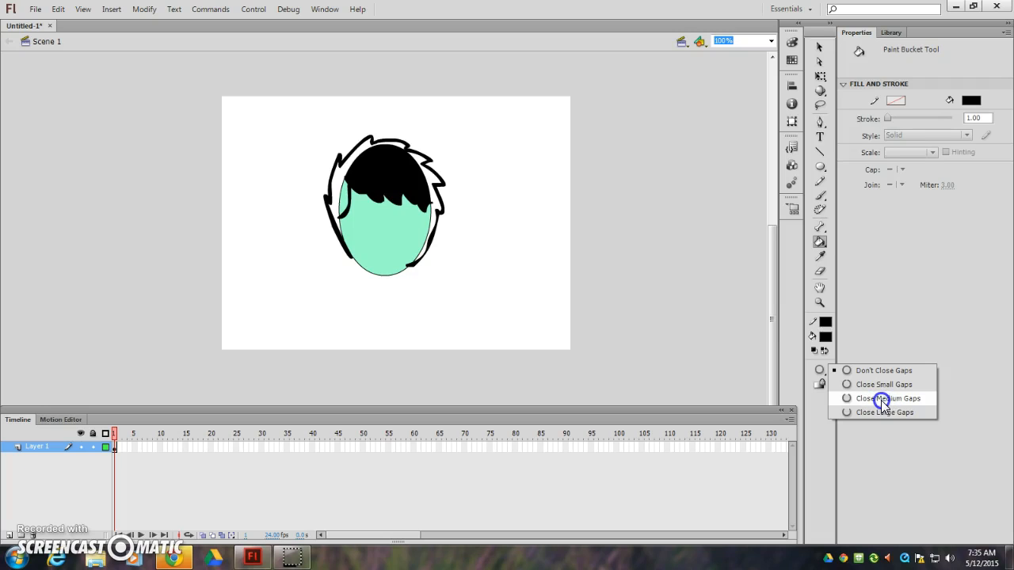
left_click(880, 372)
left_click(426, 172)
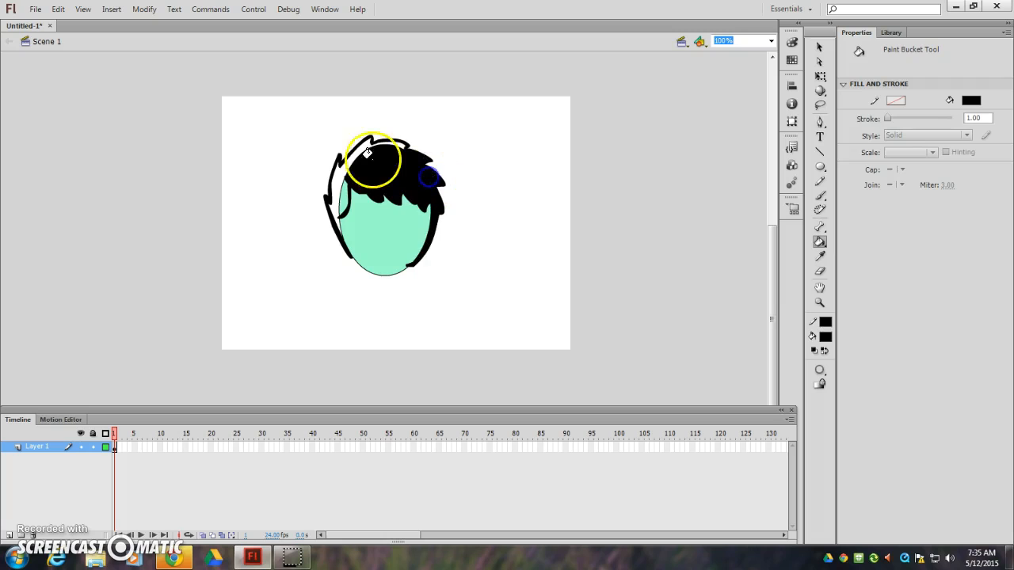
left_click(363, 147)
left_click(339, 196)
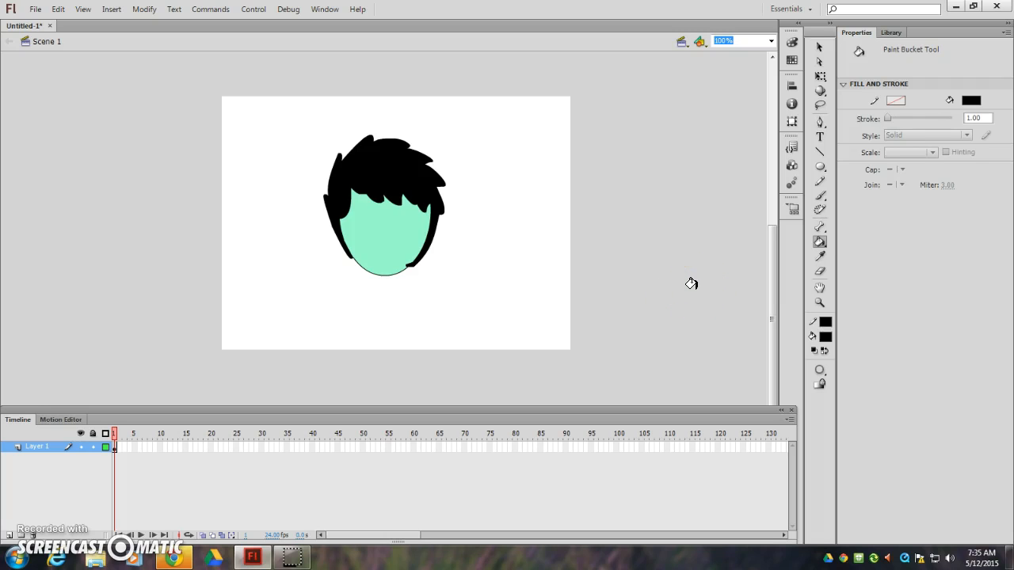
Step: Paint a small angled black nose in the middle of the face with the Brush tool
left_click(820, 196)
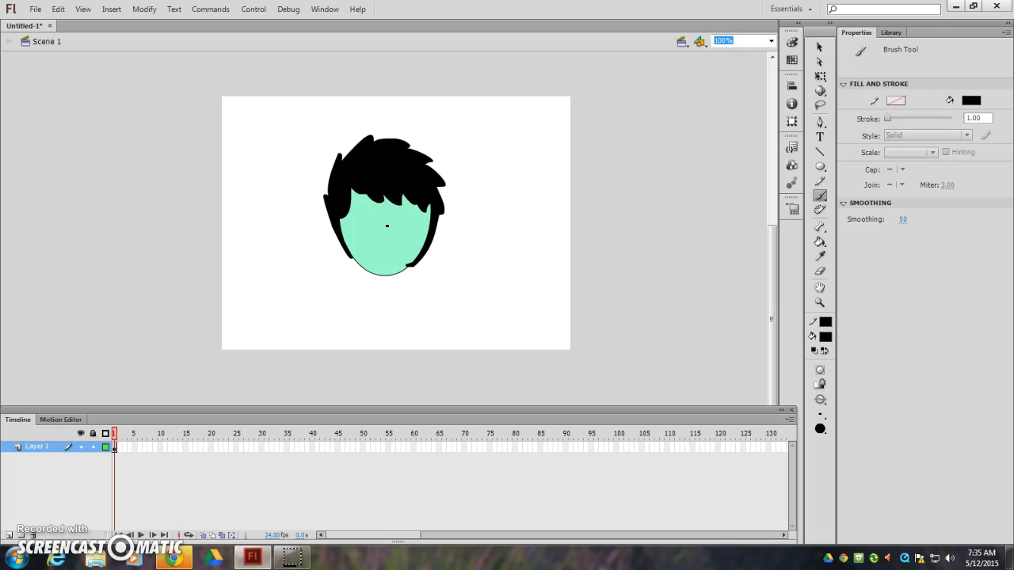
left_click_drag(385, 230, 391, 239)
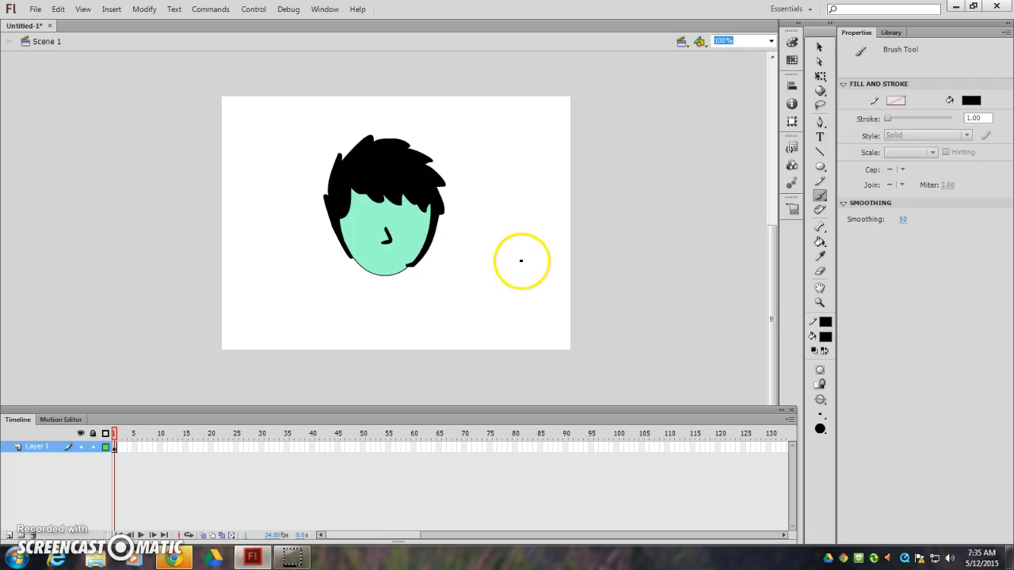
Step: Draw a white-filled circle with a black outline, about 42 px wide, on the empty stage beside the head for an eyeball
left_click(820, 169)
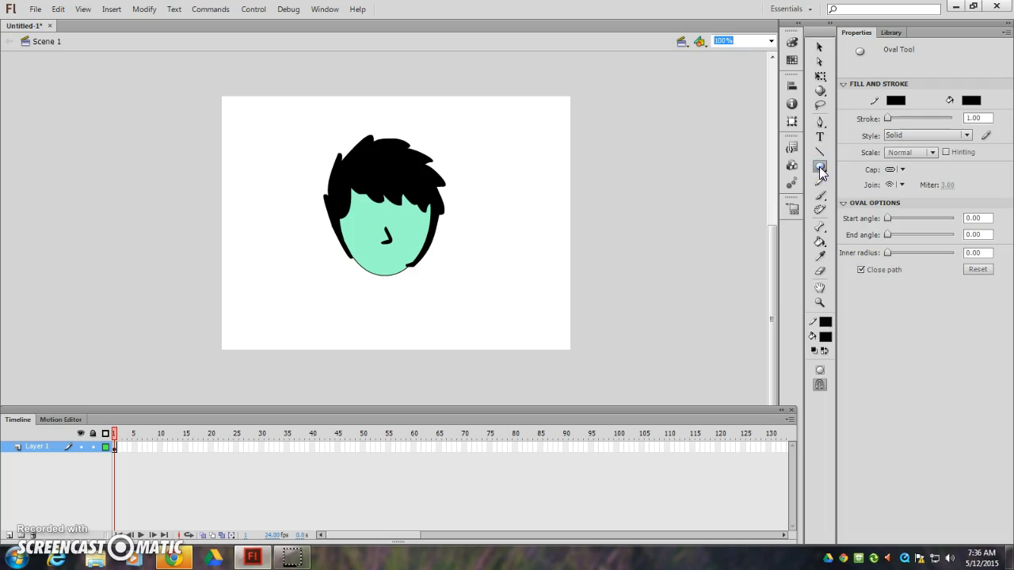
left_click(771, 41)
left_click(771, 40)
left_click(771, 41)
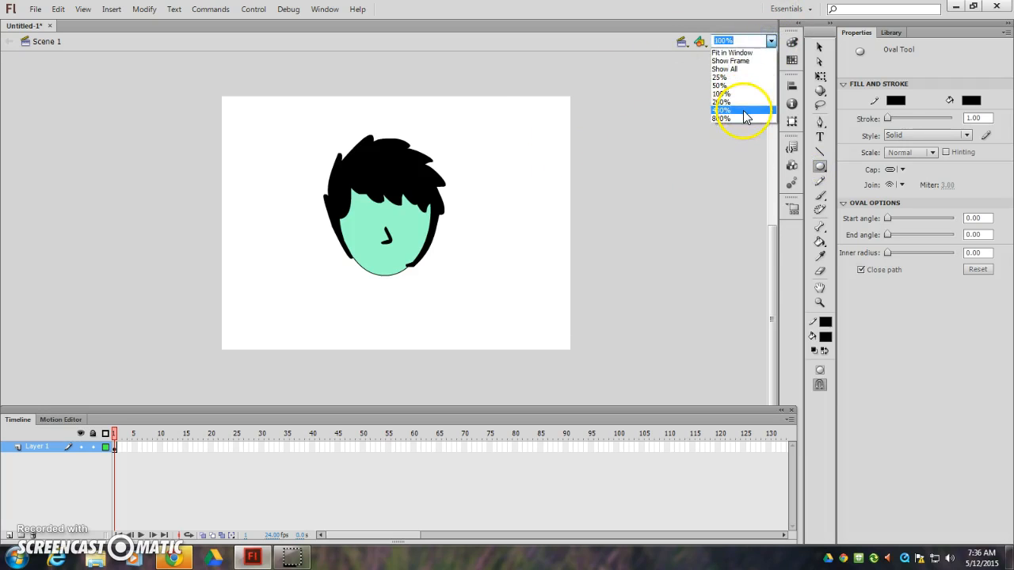
left_click(743, 110)
key("space")
left_click_drag(681, 274, 458, 165)
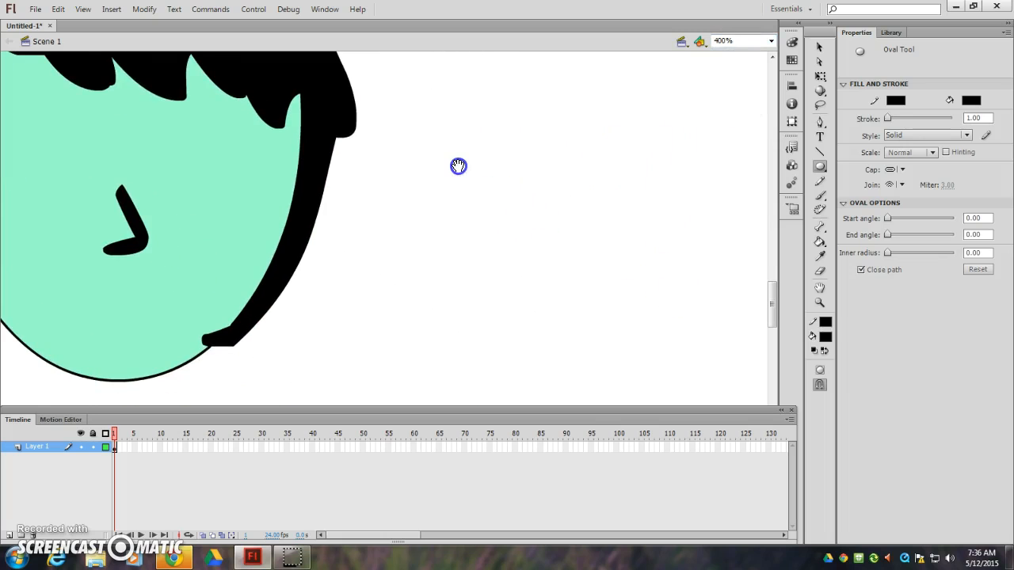
left_click_drag(562, 223, 478, 255)
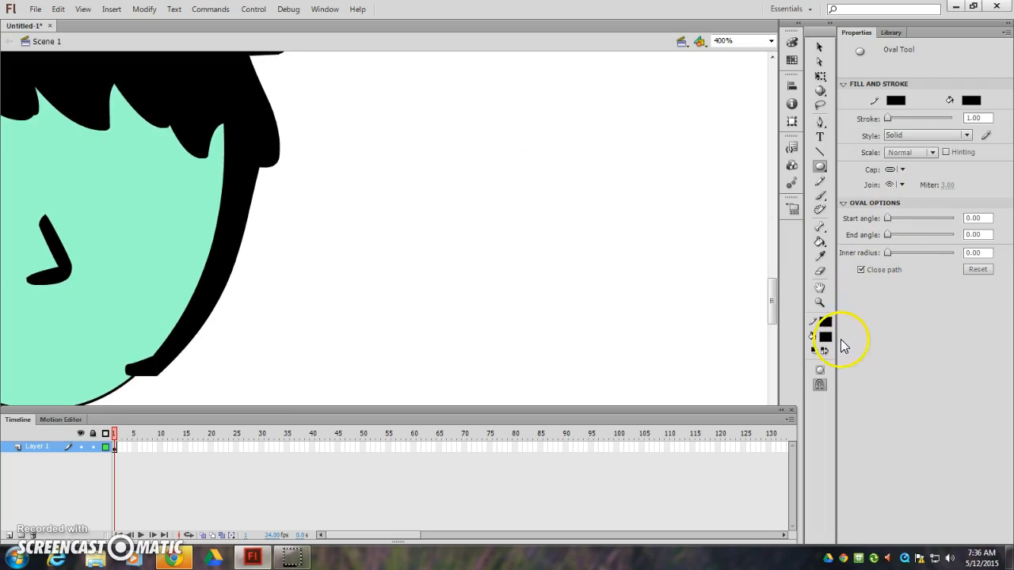
left_click(826, 342)
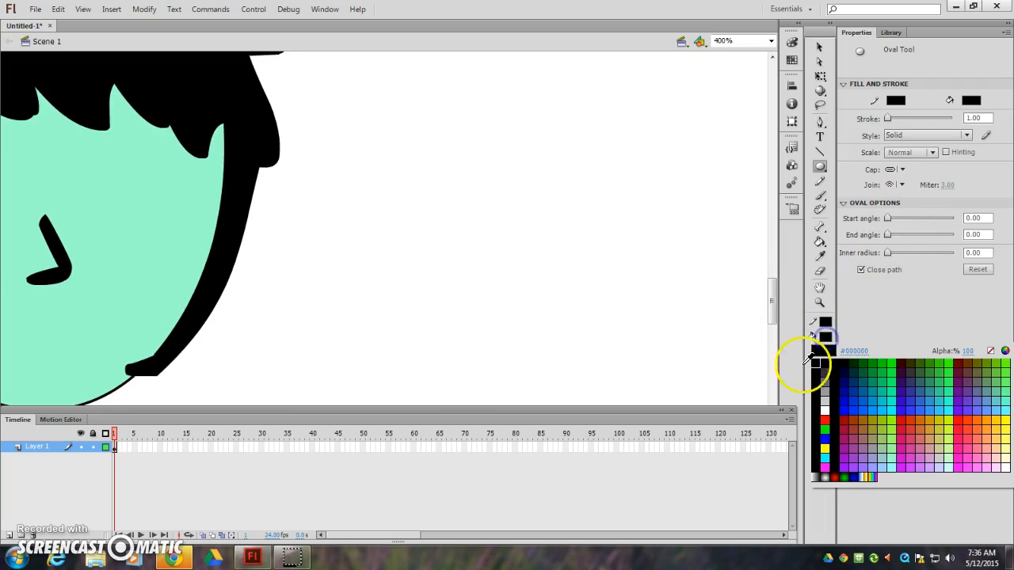
left_click(826, 412)
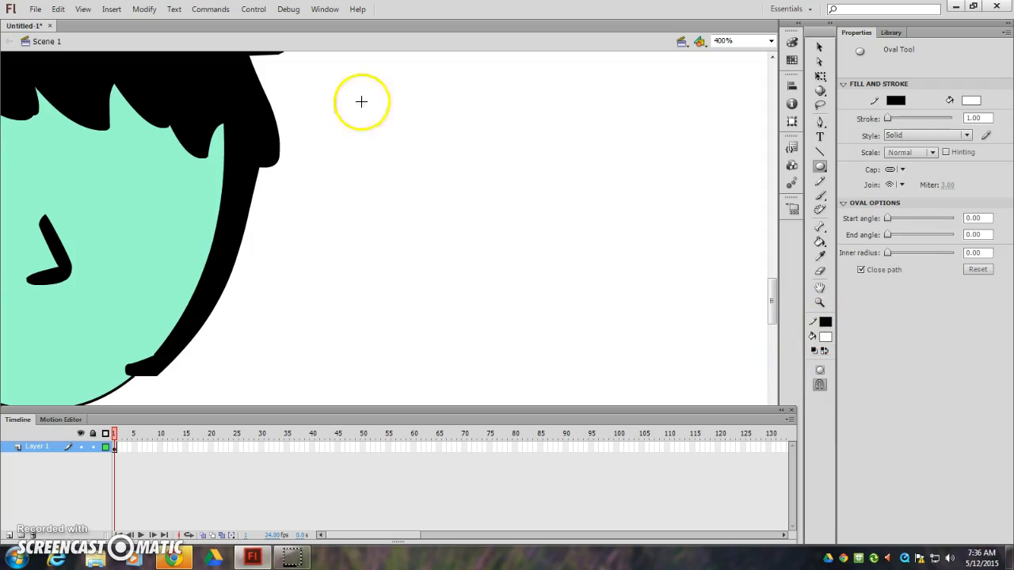
left_click_drag(374, 144, 482, 254)
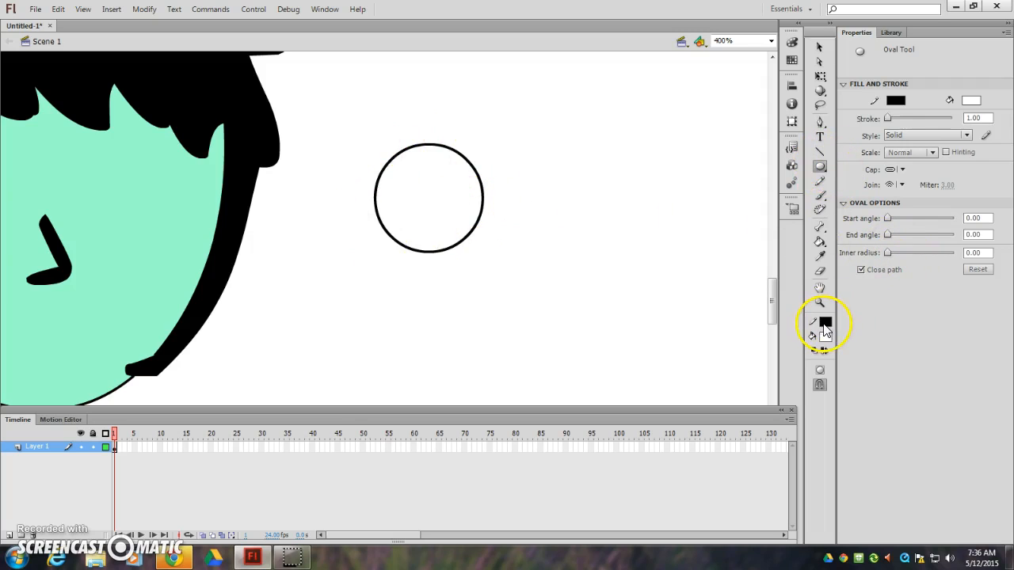
Step: Draw a dark blue oval iris without an outline in the lower part of the eyeball
left_click(825, 325)
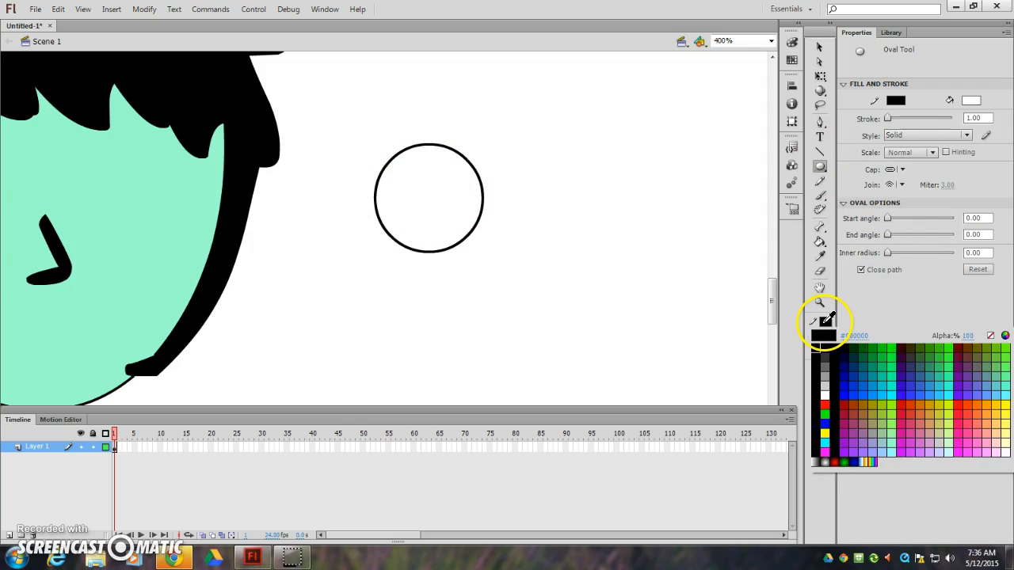
left_click(990, 339)
left_click(826, 337)
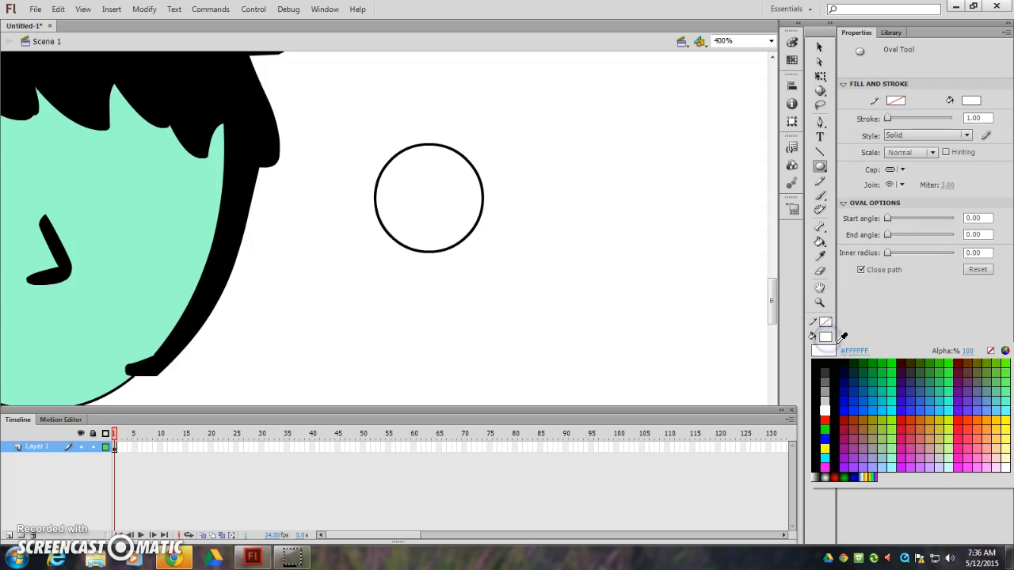
left_click(857, 390)
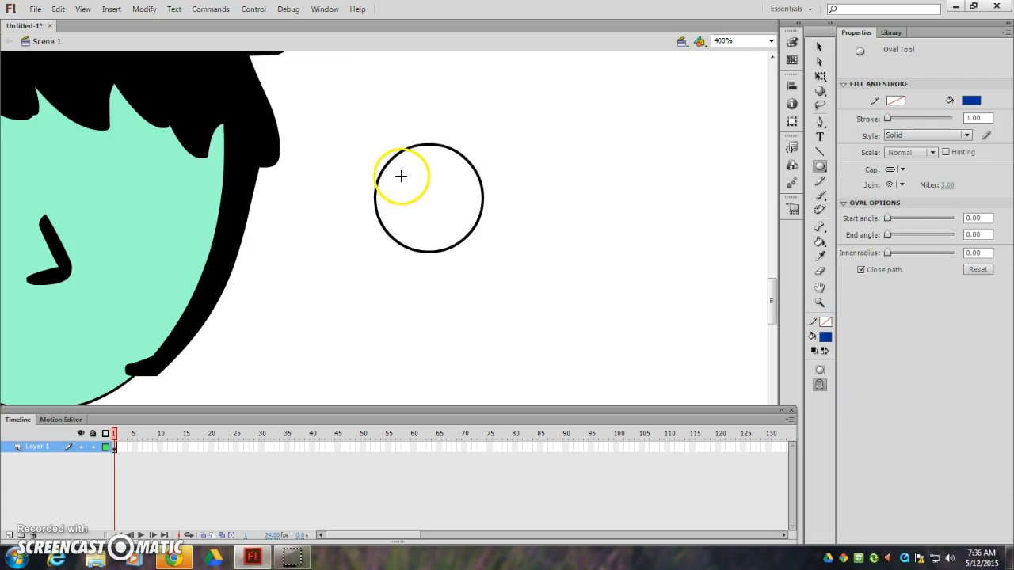
left_click_drag(401, 172, 464, 252)
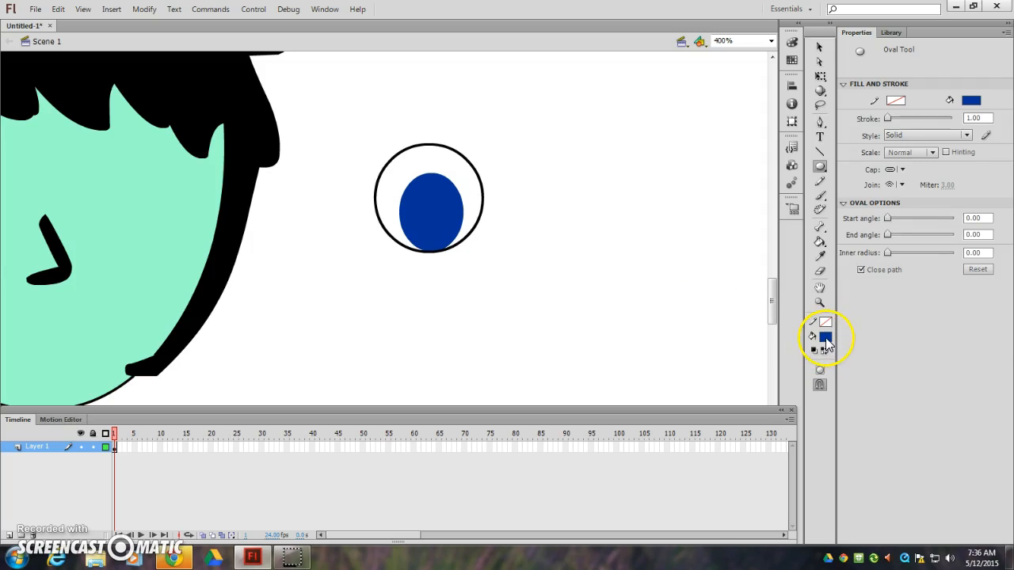
Step: Add a small black oval pupil inside the iris and a small white highlight circle overlapping the pupil's upper edge
left_click(826, 339)
left_click(831, 368)
left_click_drag(417, 198, 446, 236)
left_click(826, 336)
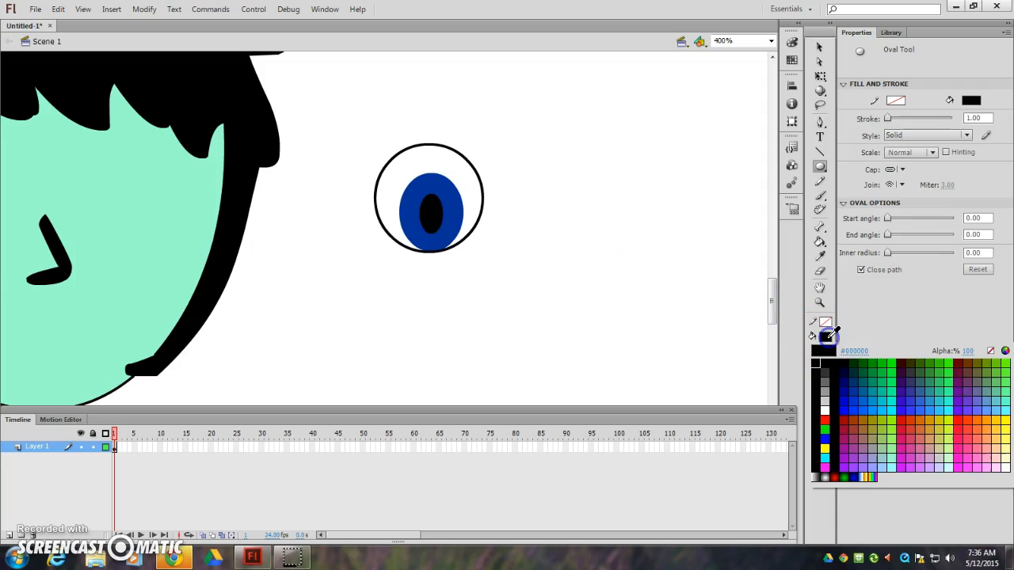
left_click(824, 410)
left_click_drag(426, 185, 446, 206)
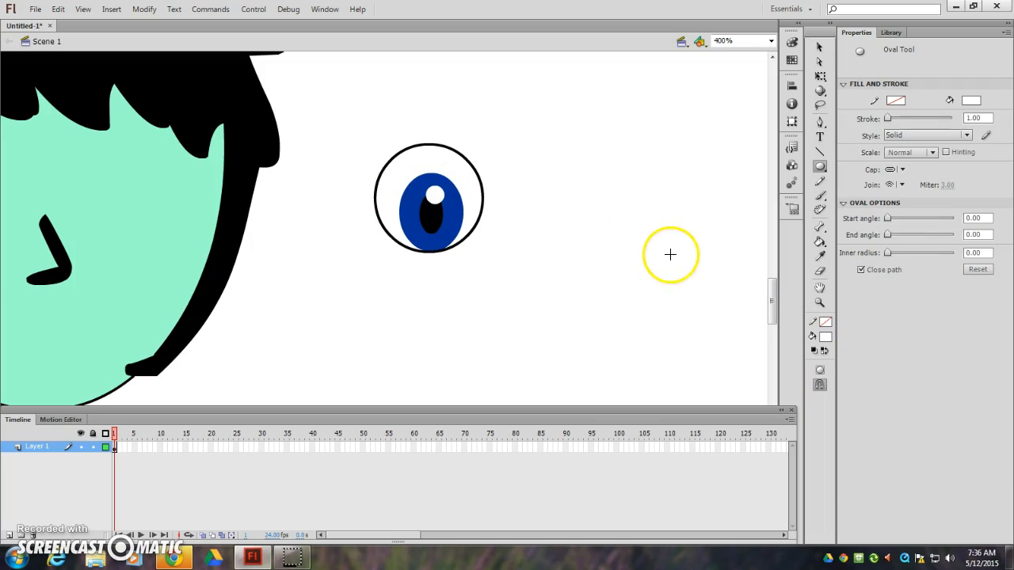
Step: Flatten the top of the eyeball by bending its upper outline downward with the Selection tool
left_click(818, 47)
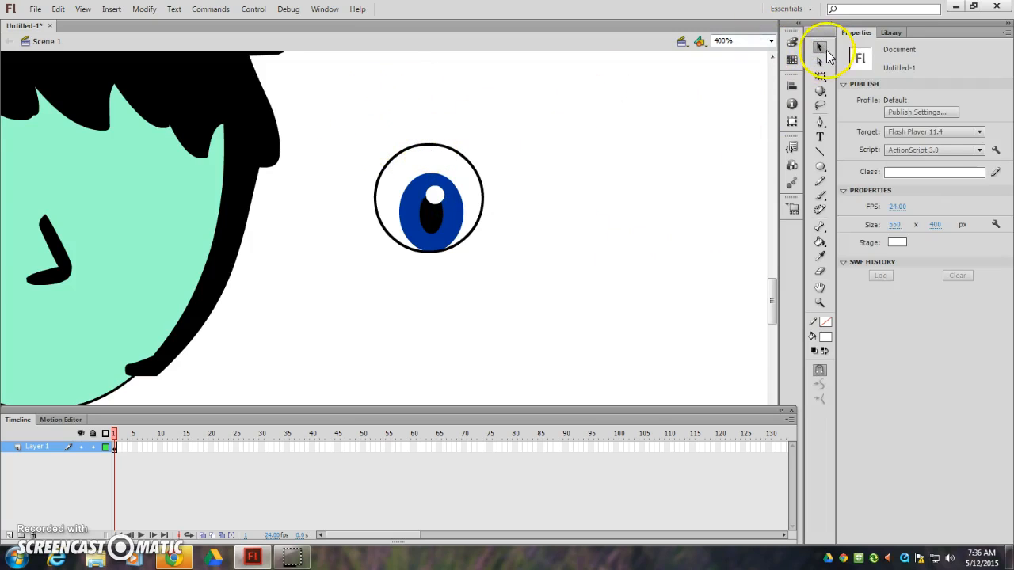
left_click_drag(431, 147, 429, 162)
left_click(520, 140)
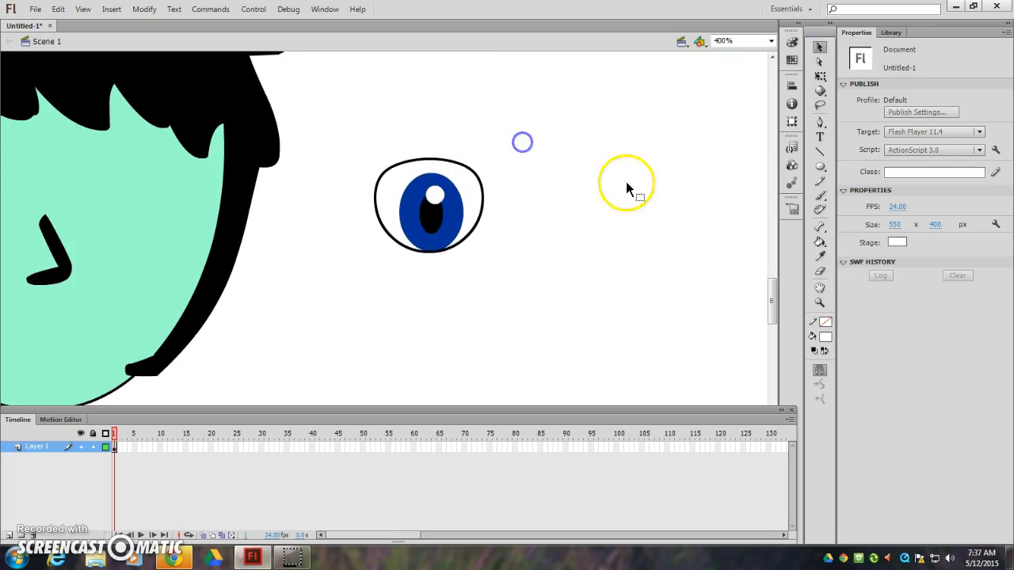
Step: Select the whole eye, move it onto the face beside the nose, and place a pasted copy on the other side
left_click(522, 271)
left_click_drag(522, 270, 532, 268)
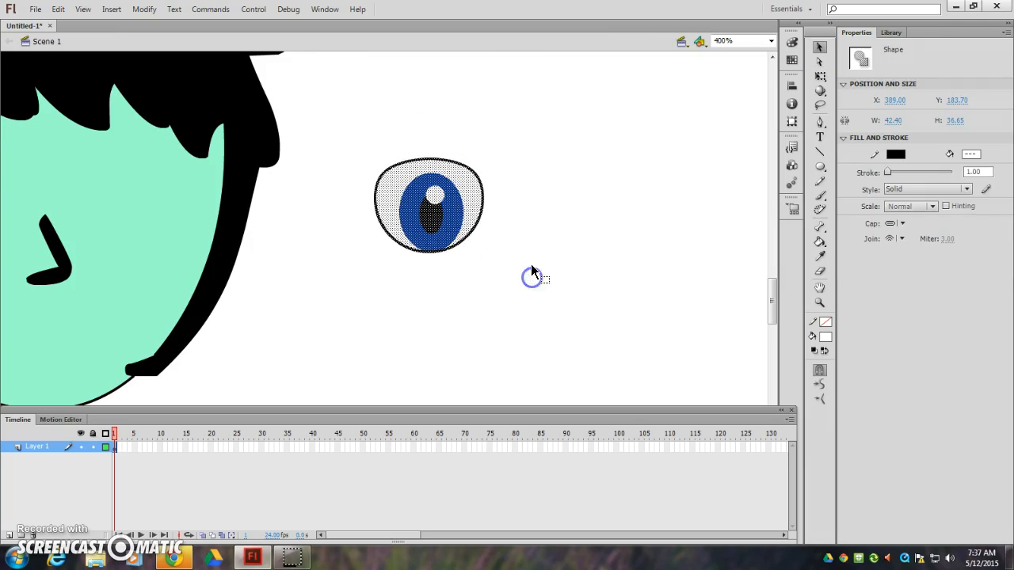
key("ctrl+minus")
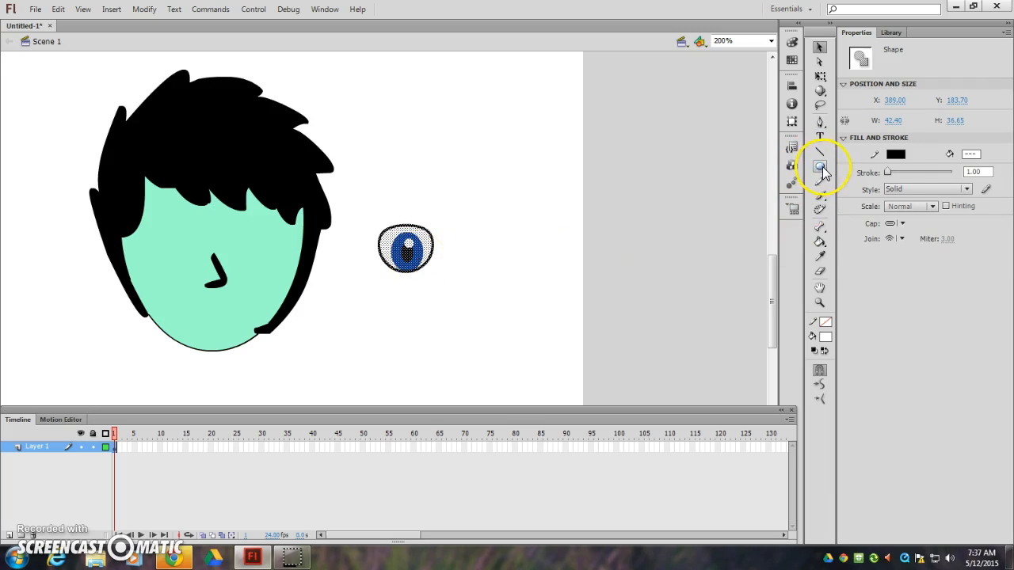
left_click_drag(415, 257, 185, 246)
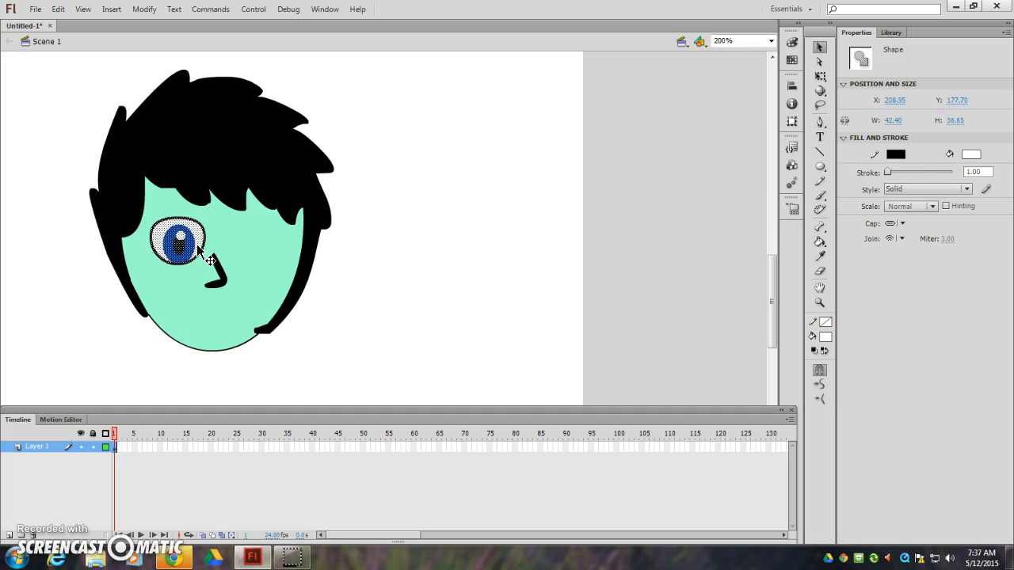
key("ctrl+v")
left_click_drag(398, 298, 270, 260)
left_click(386, 275)
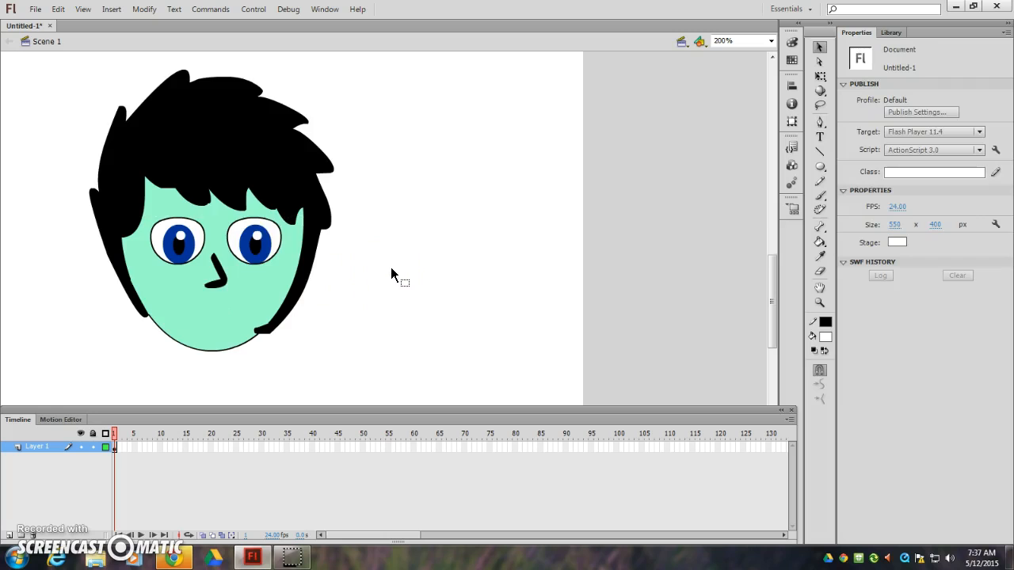
Step: Open the Library, then select the whole head drawing and enlarge it slightly in proportion with Free Transform
key("ctrl+1")
left_click_drag(359, 337, 395, 311)
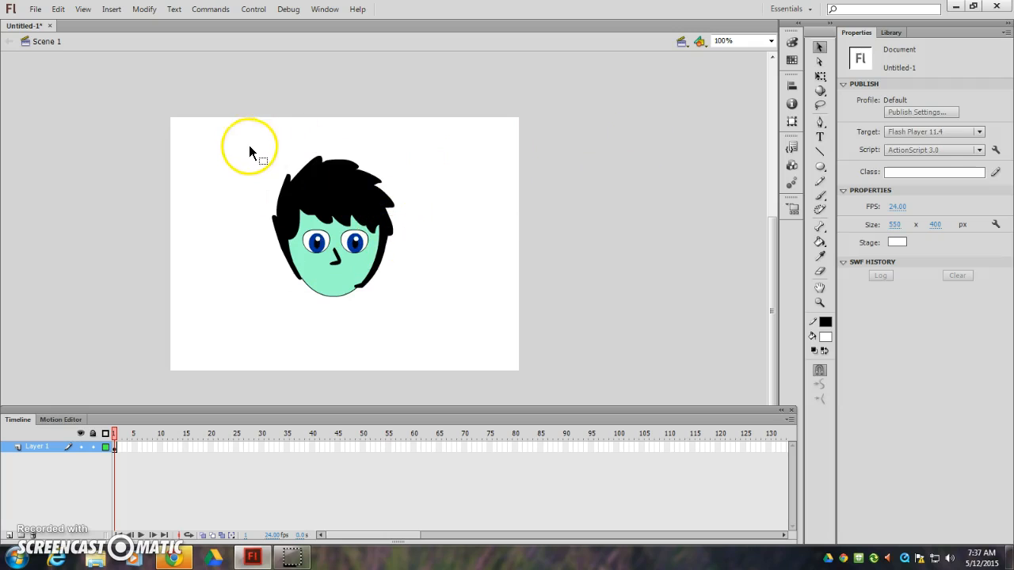
left_click(899, 34)
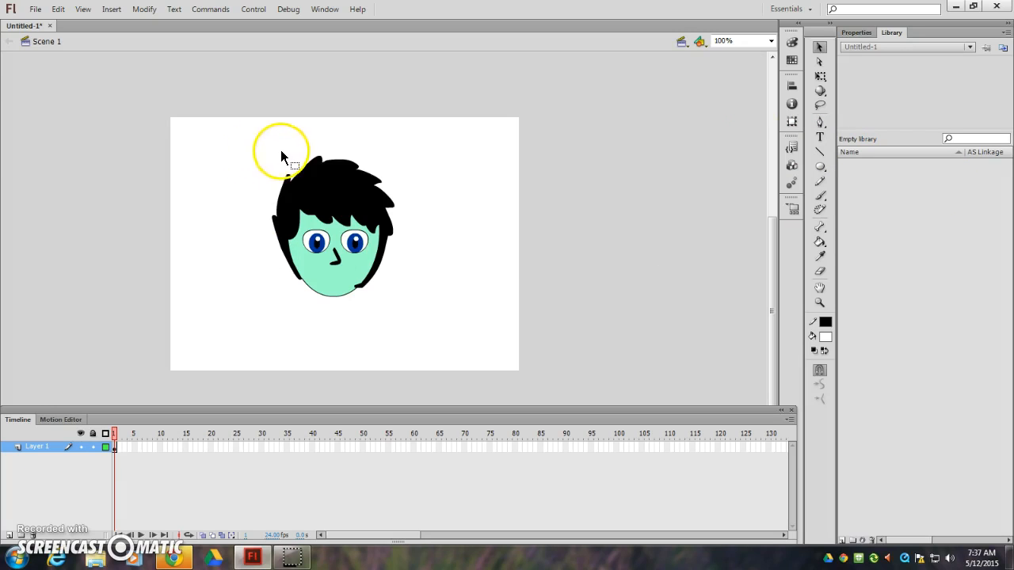
left_click(819, 49)
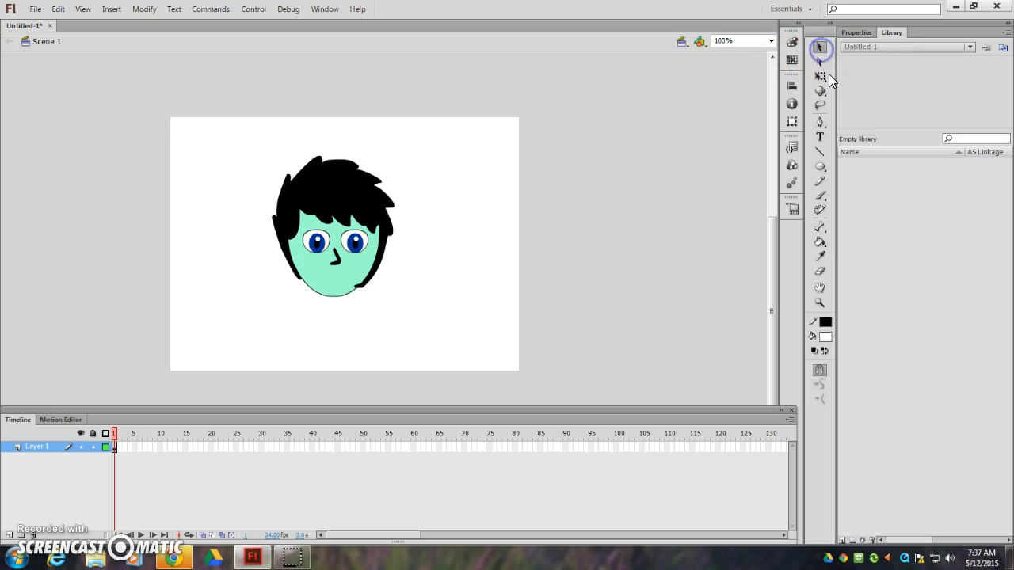
left_click(822, 79)
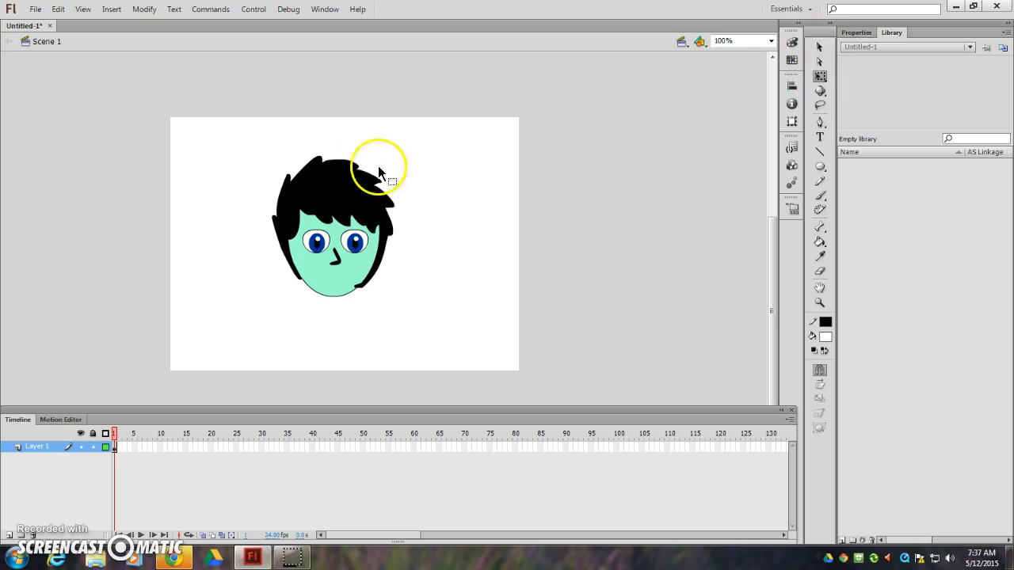
left_click_drag(390, 289, 413, 310)
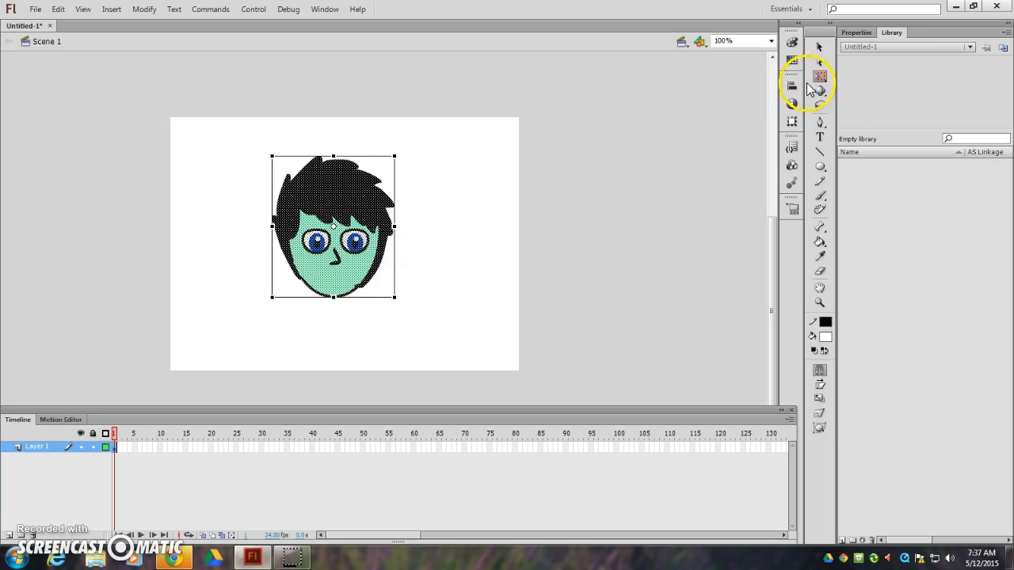
left_click_drag(400, 305, 429, 322)
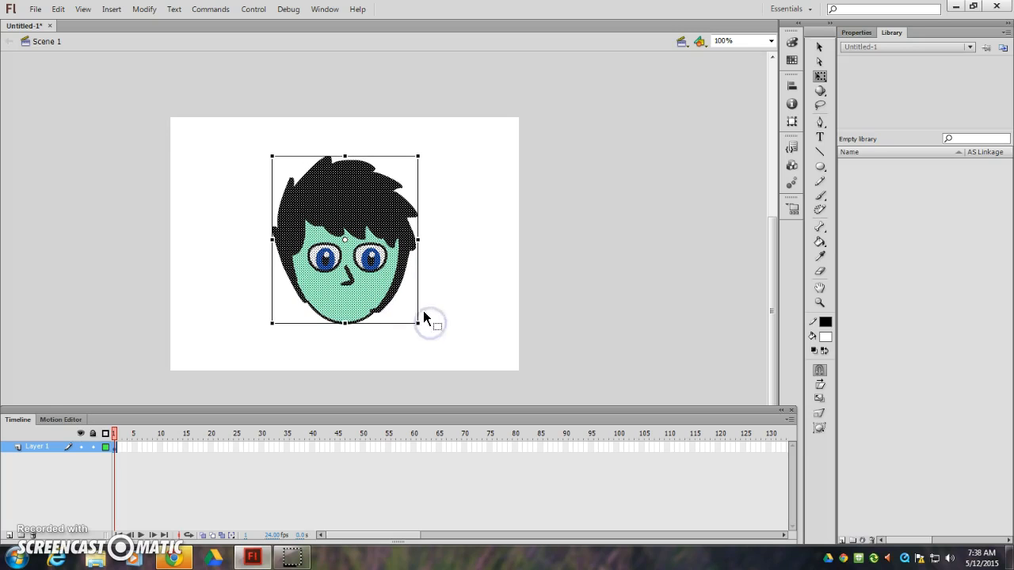
Step: Convert the selected head drawing to a Graphic symbol named Head
right_click(389, 283)
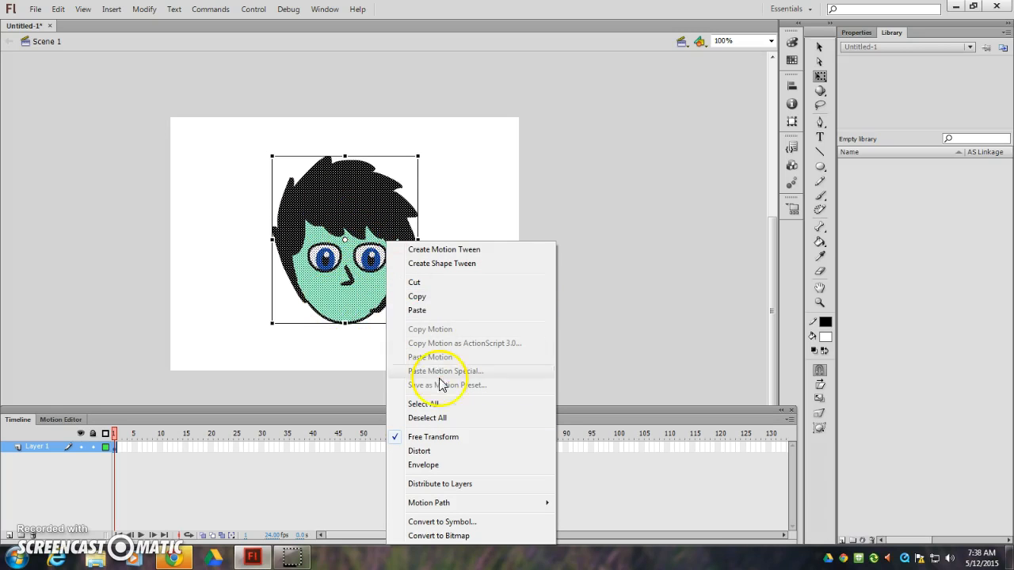
left_click(467, 522)
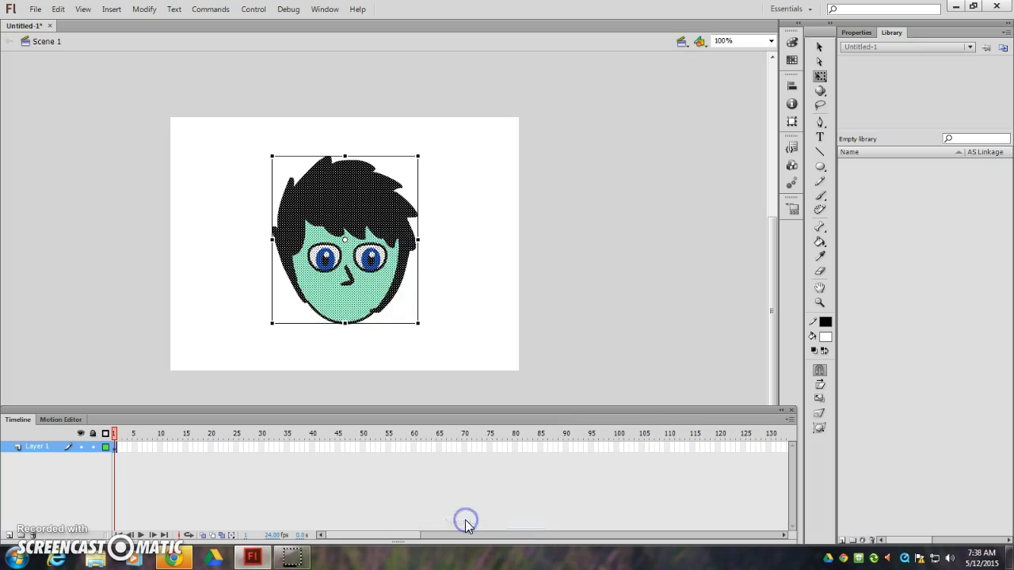
type("Head")
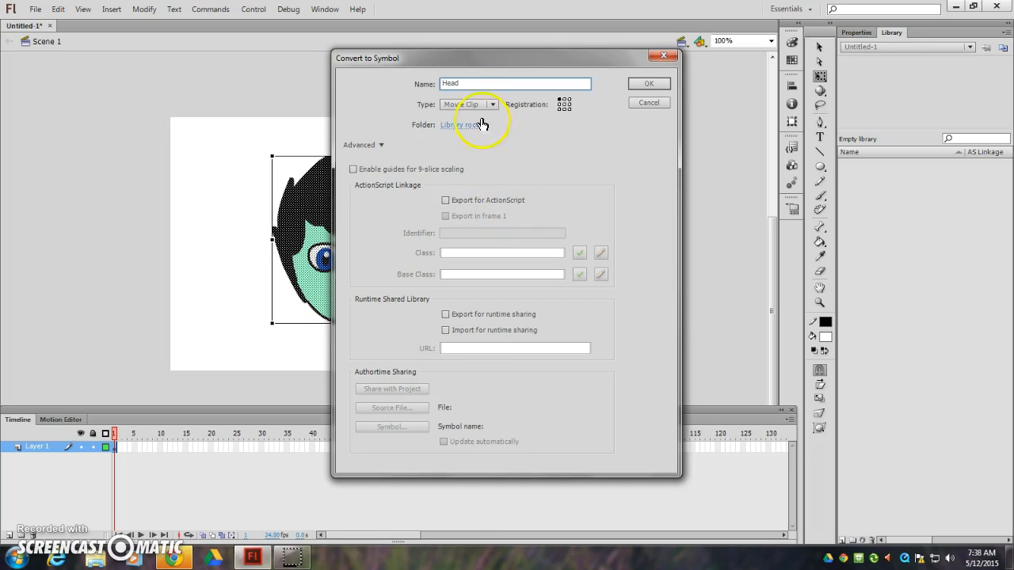
left_click(381, 144)
left_click(430, 105)
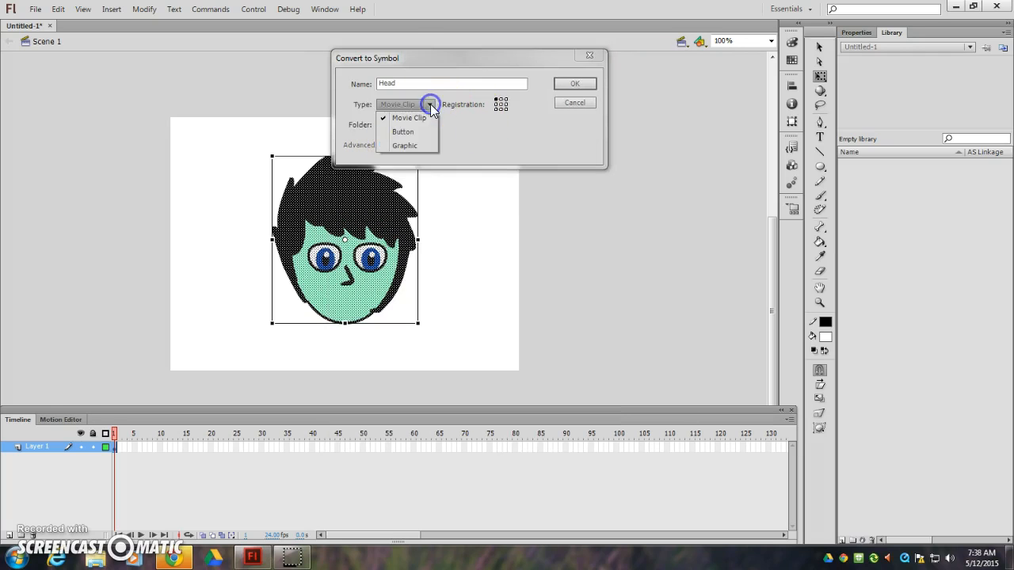
left_click(405, 147)
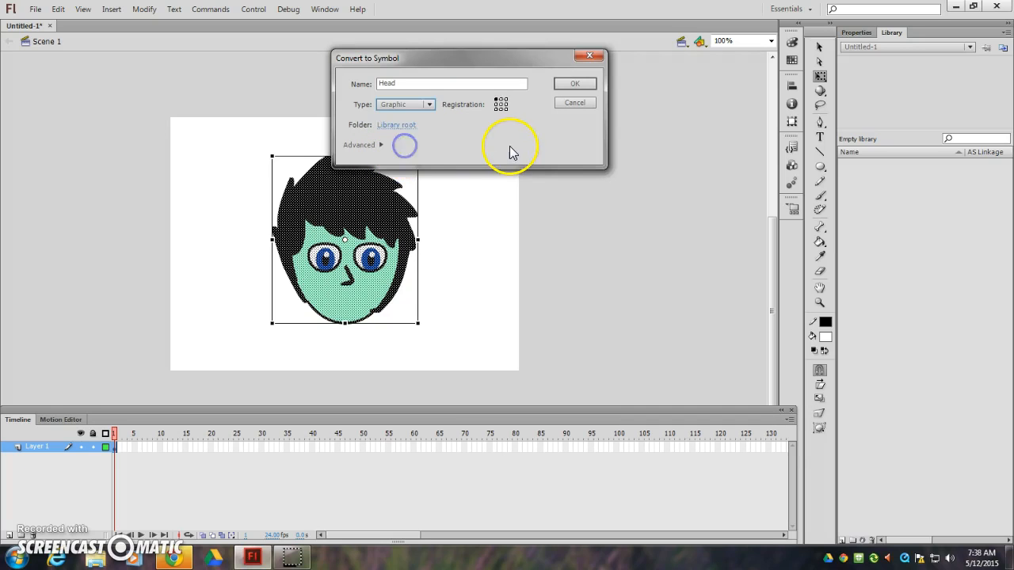
left_click(509, 149)
left_click(578, 87)
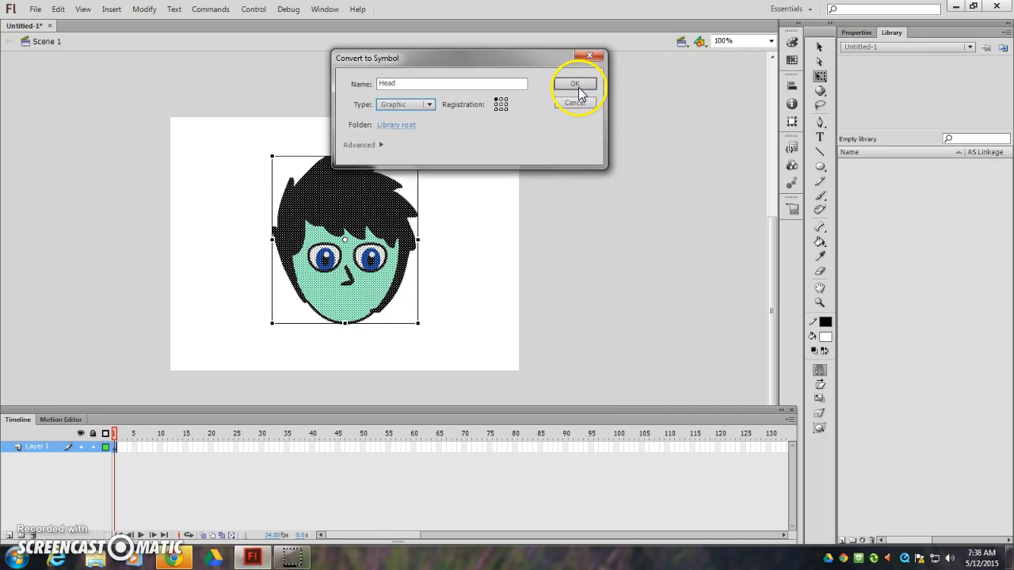